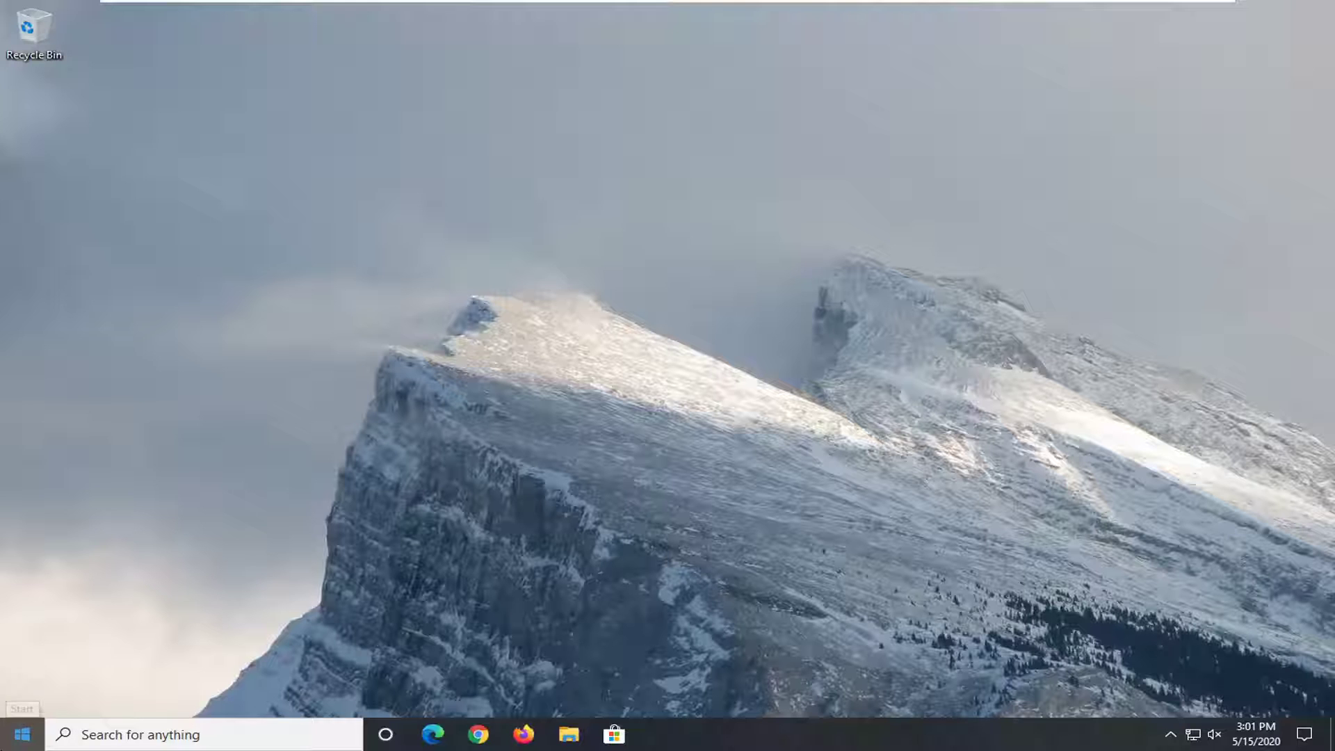
Launch Registry Editor as administrator from a Start search for 'regedit', approving the UAC prompt
click(23, 741)
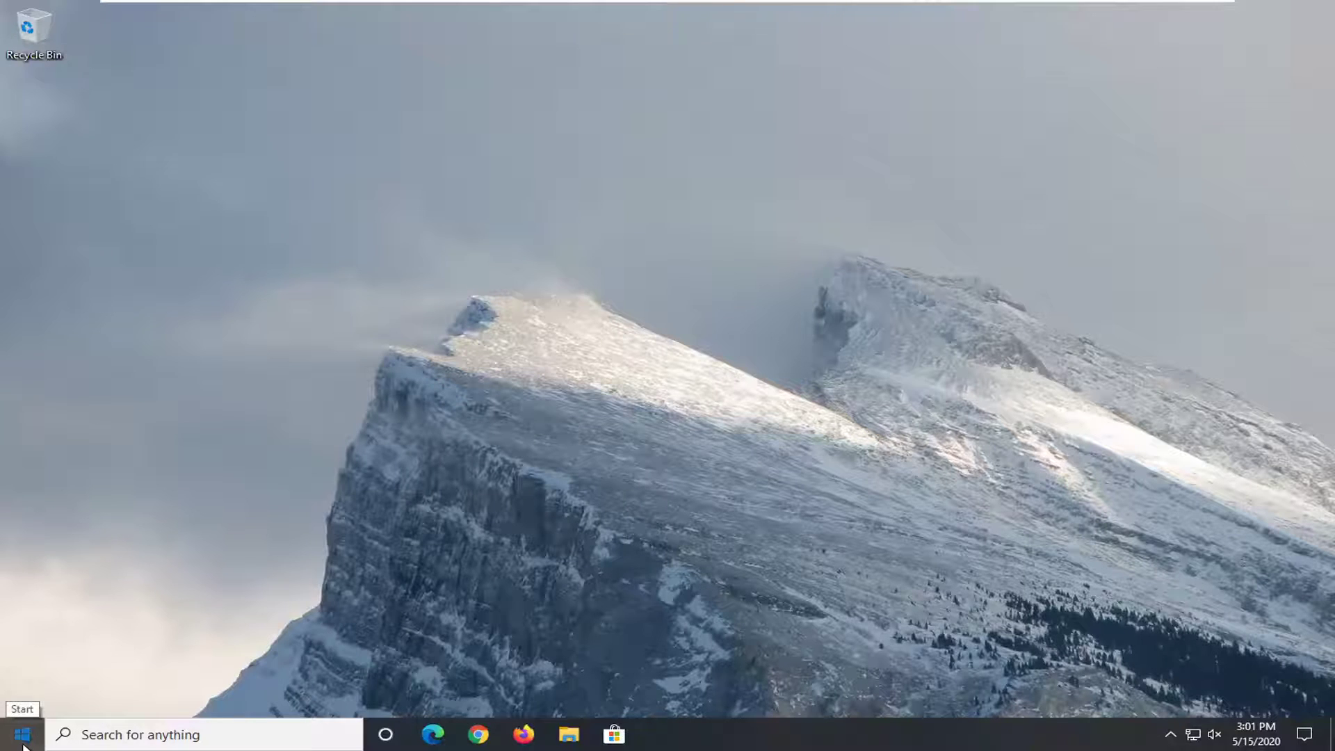
text(reg)
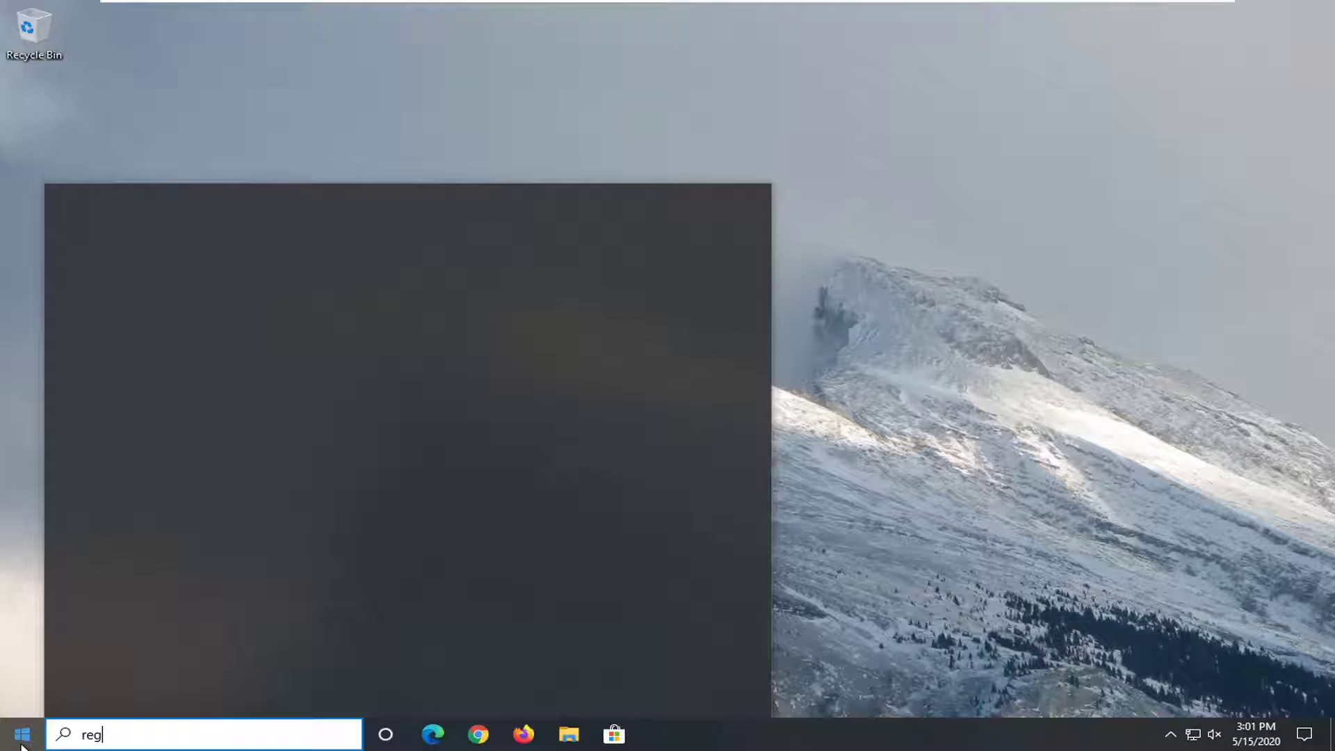
text(edit)
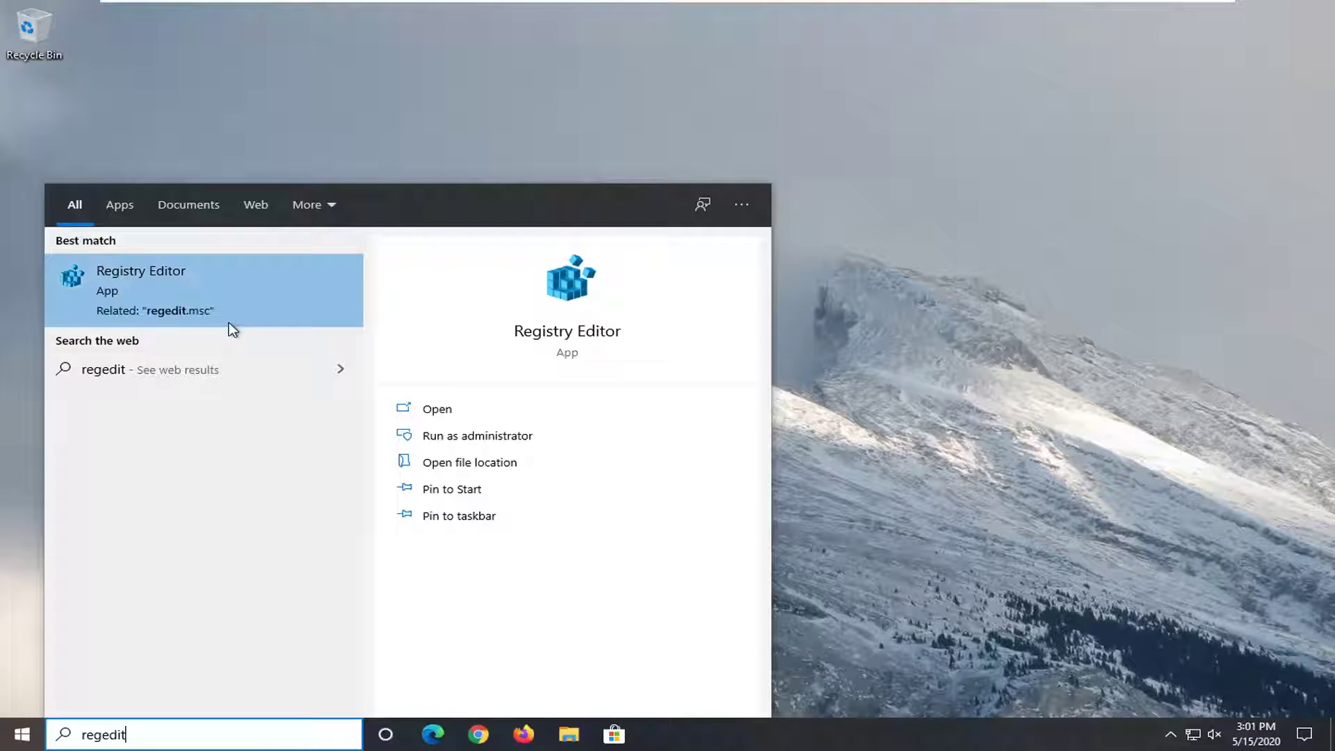
right_click(161, 294)
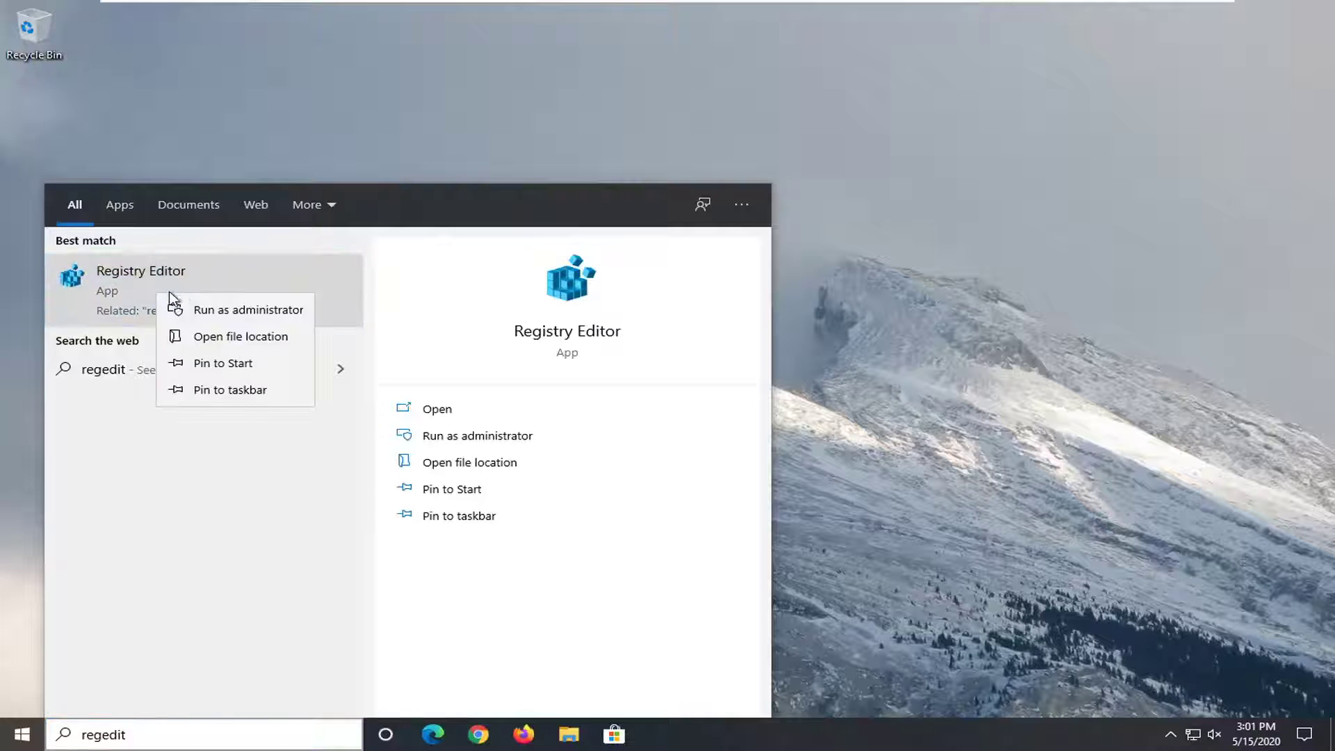
click(225, 311)
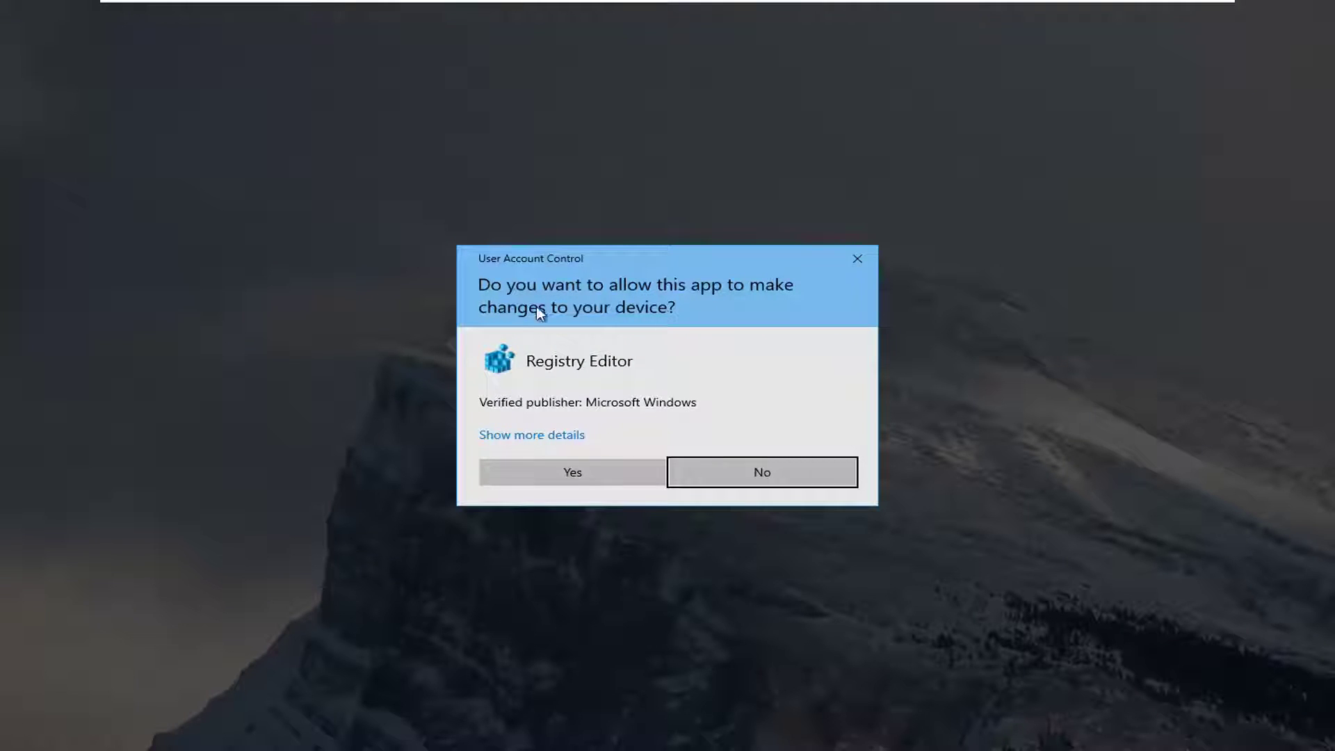
click(586, 474)
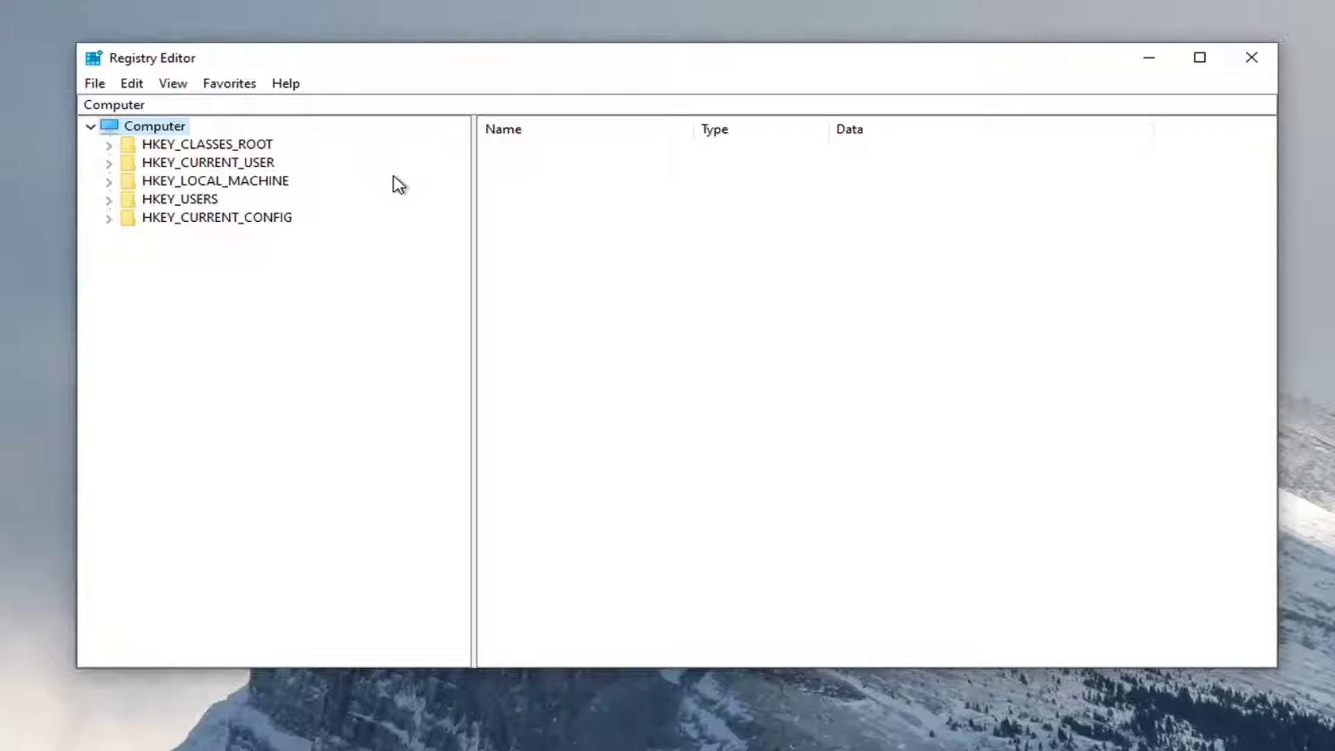
click(96, 84)
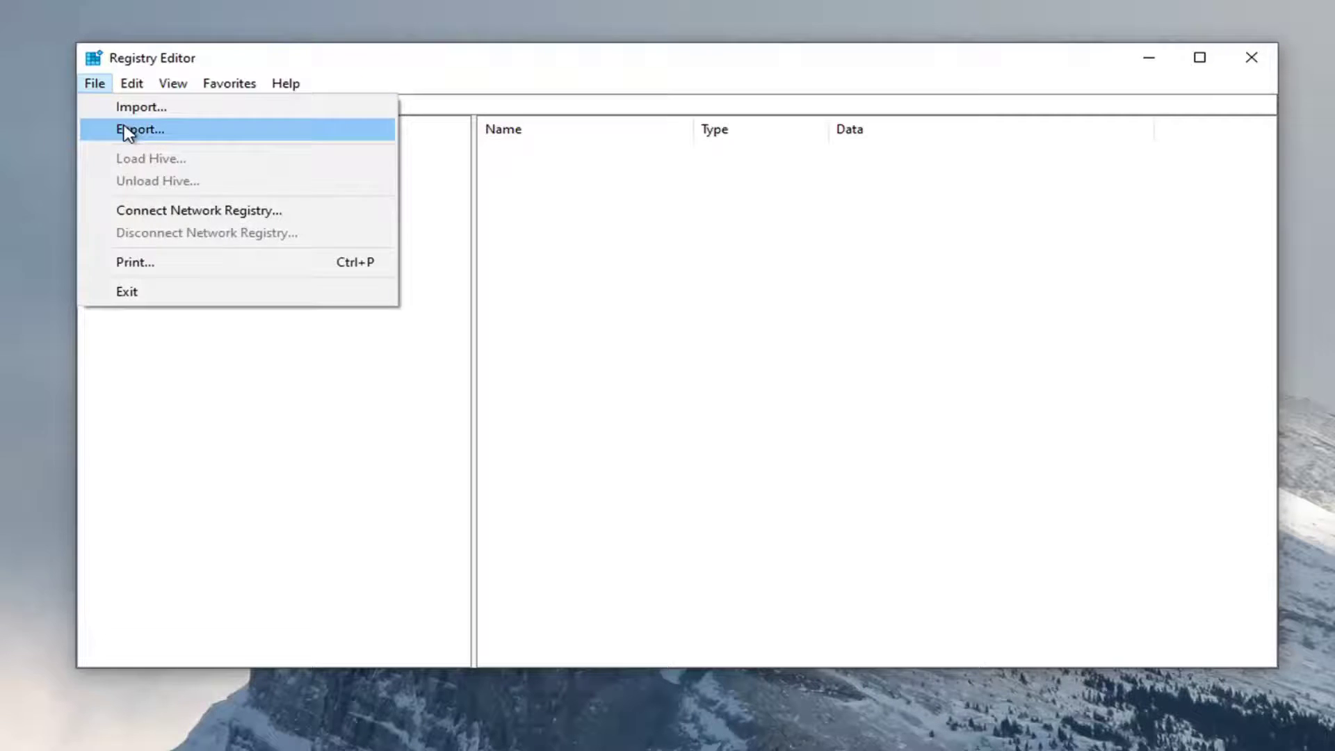
click(126, 131)
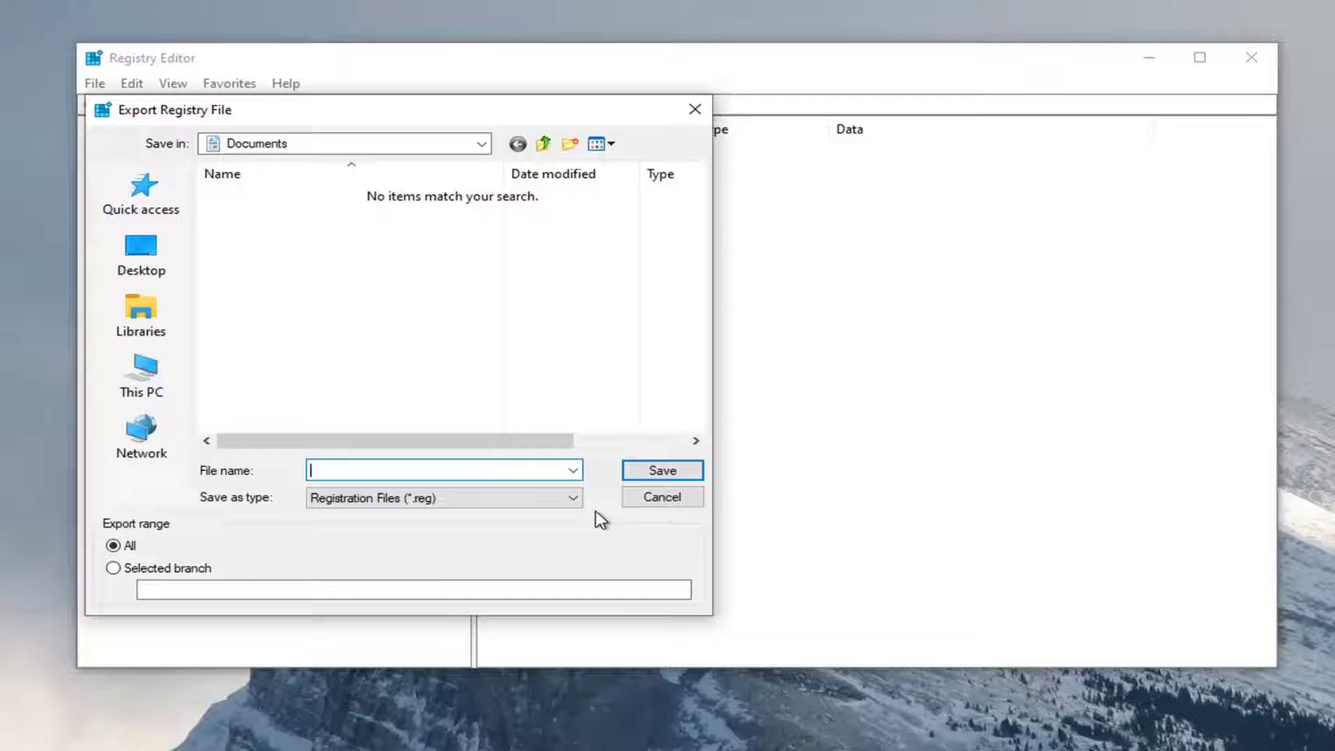
click(640, 502)
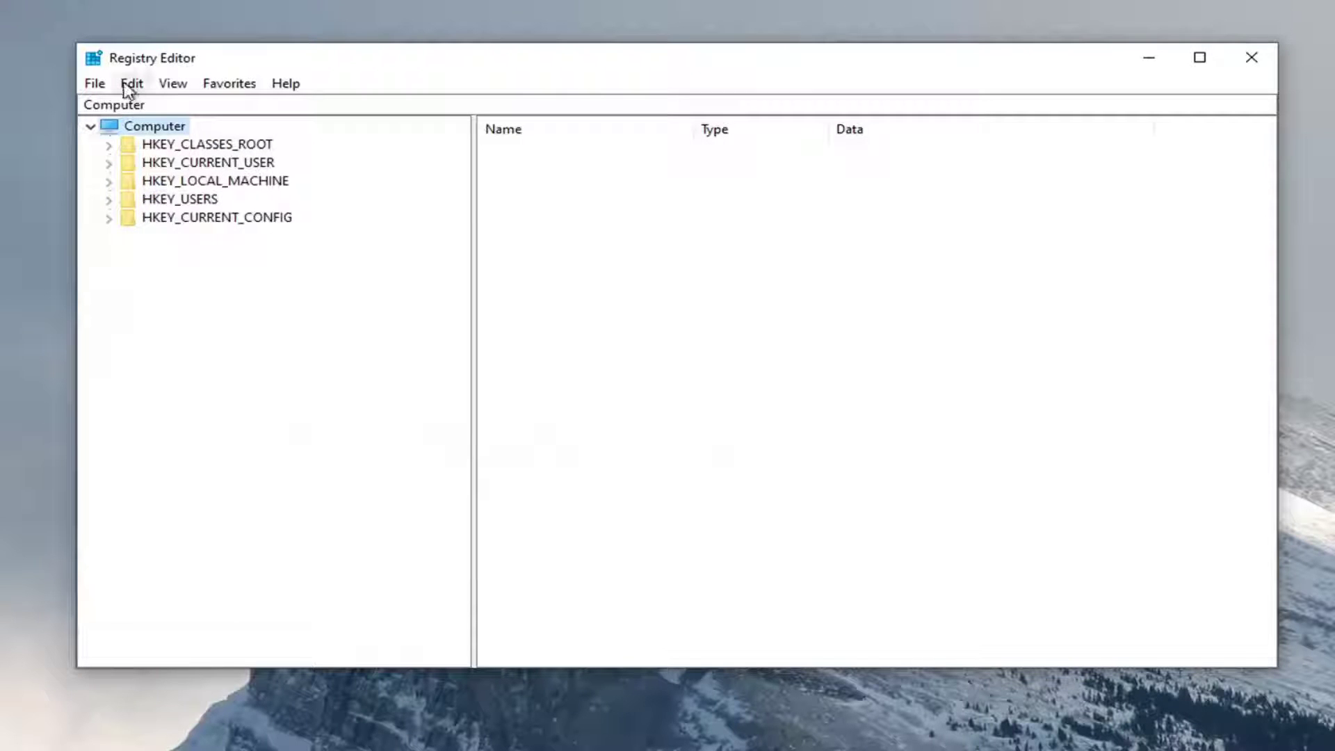
click(103, 86)
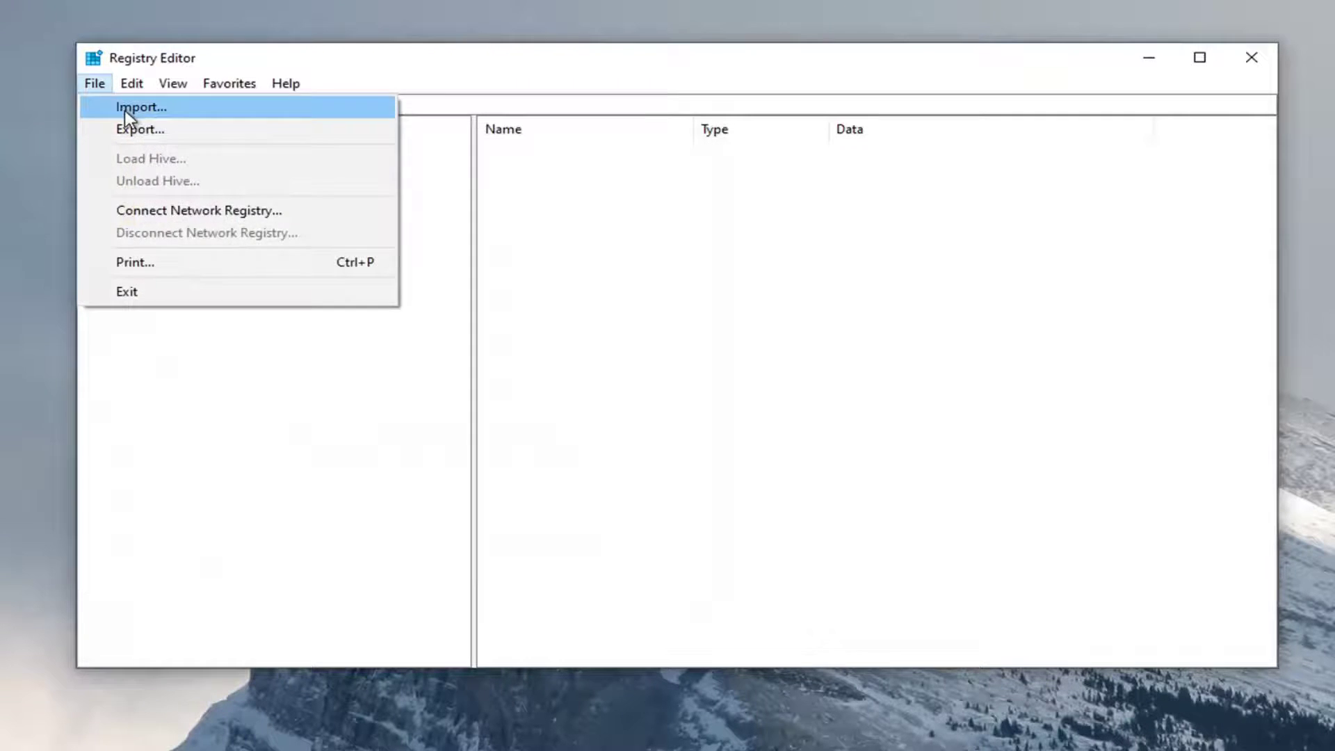
click(129, 109)
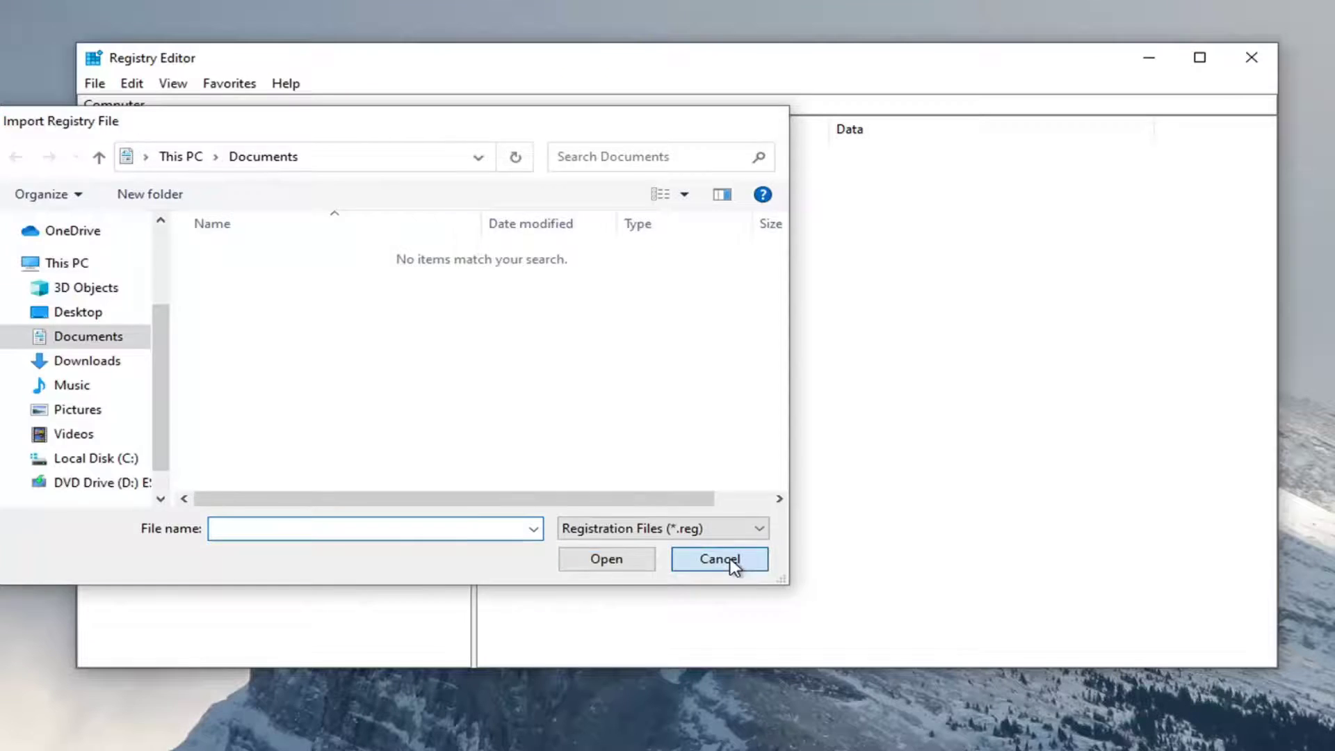
click(731, 560)
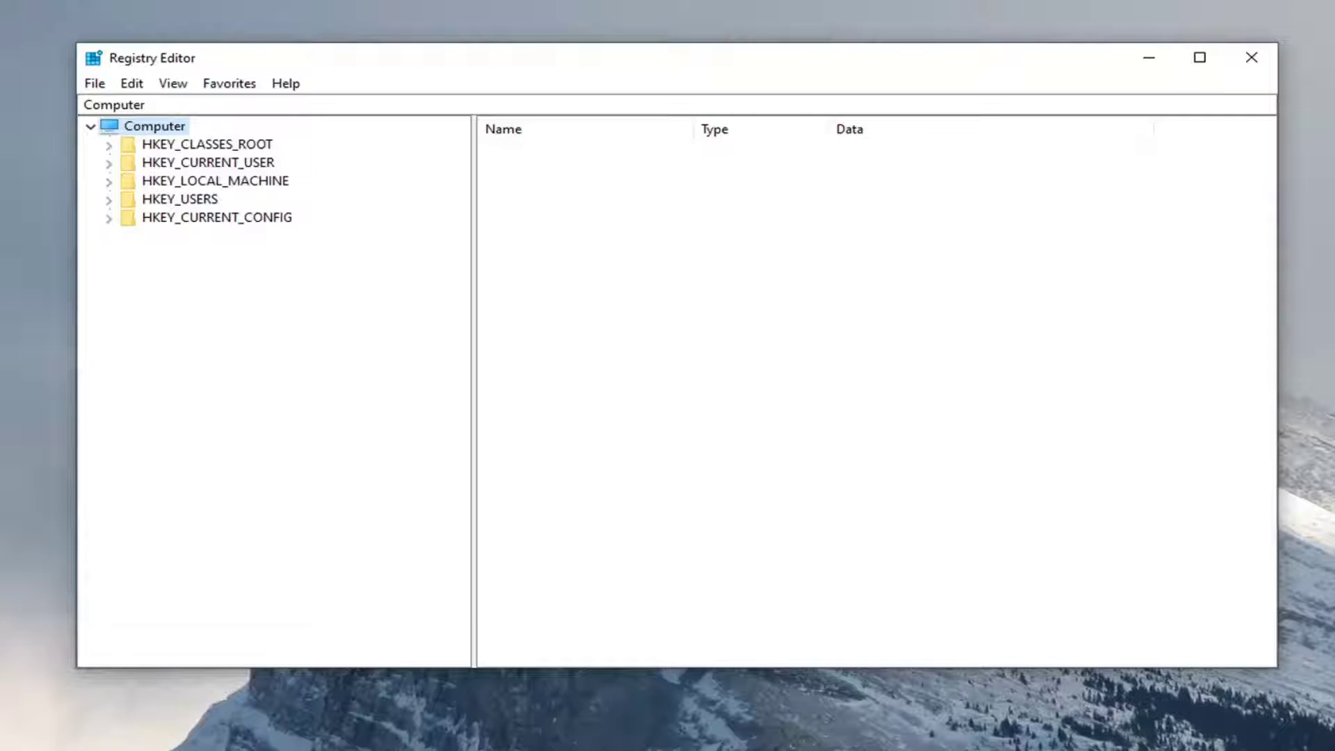
Expand HKEY_LOCAL_MACHINE\SOFTWARE\Microsoft\Windows\CurrentVersion in the key tree
double_click(231, 182)
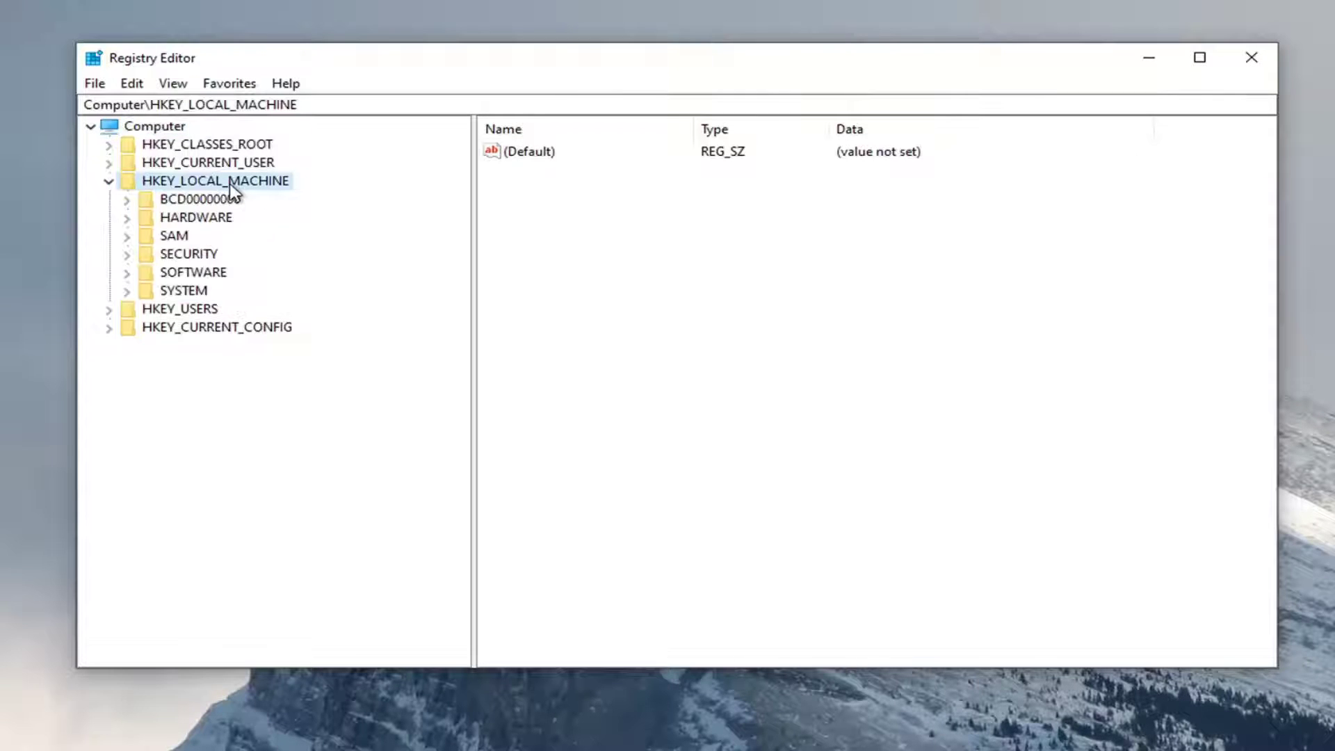
double_click(193, 273)
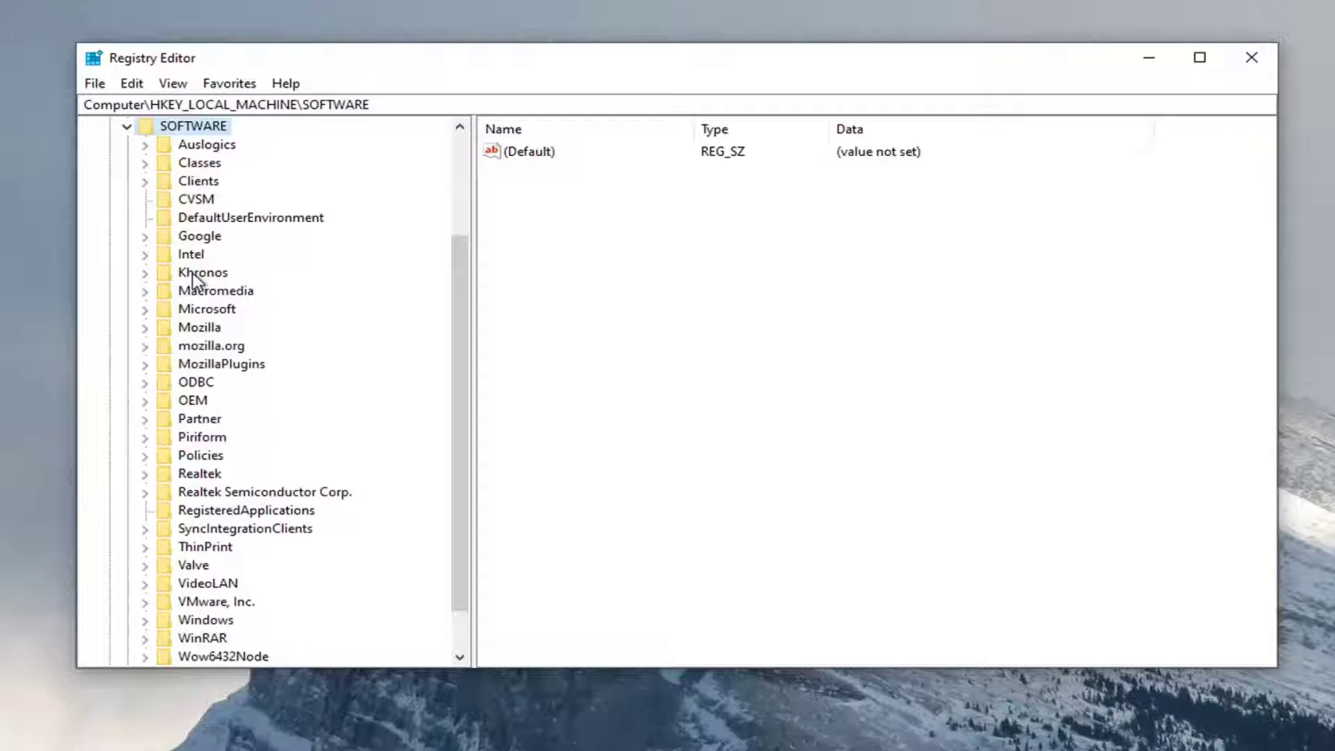
scroll(193, 272, down, 1)
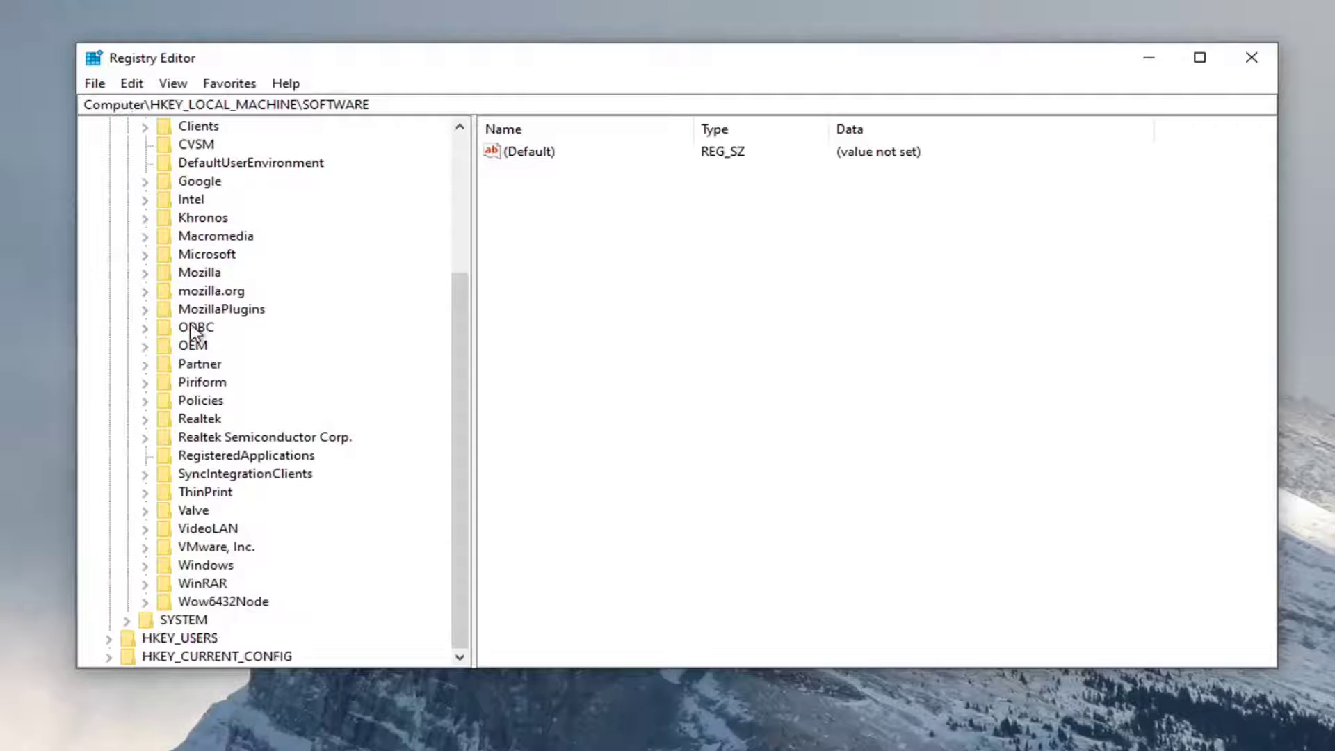
double_click(213, 255)
scroll(213, 261, down, 1)
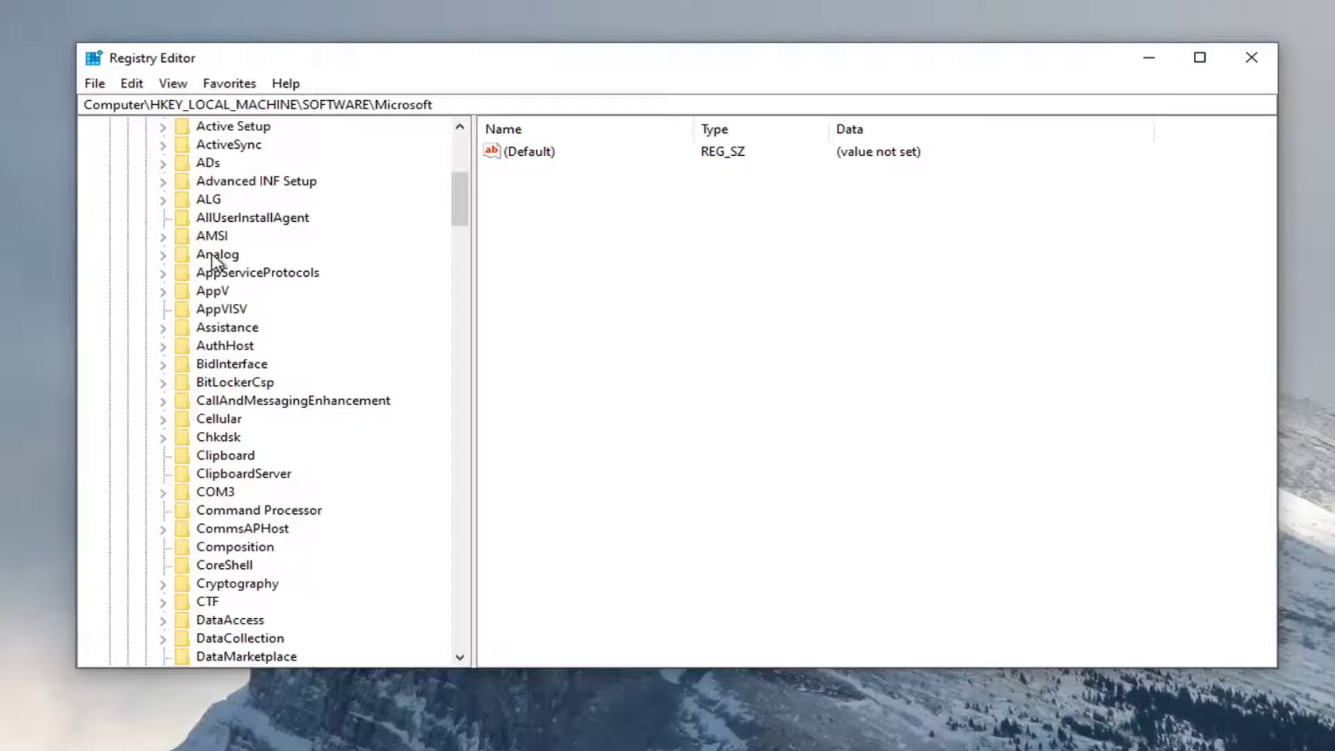
scroll(216, 271, down, 7)
scroll(219, 281, down, 7)
scroll(224, 292, down, 8)
scroll(224, 292, down, 5)
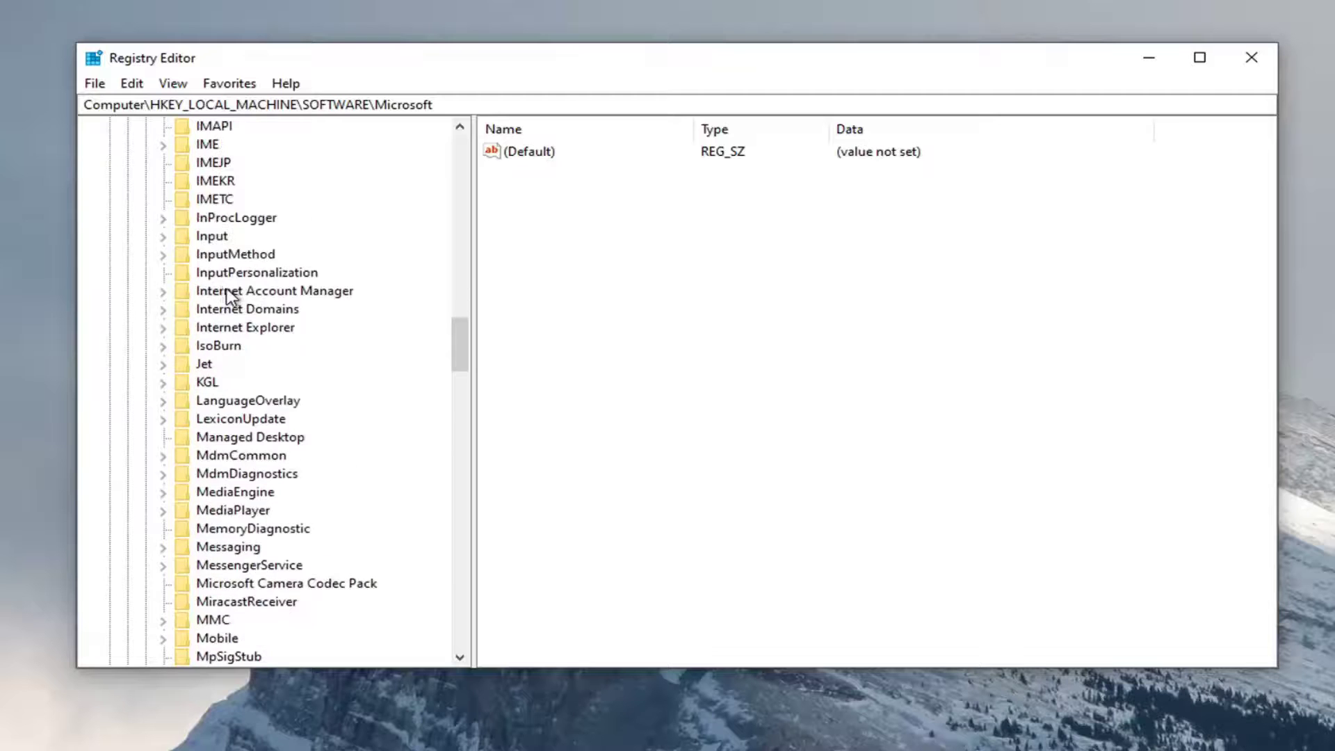
scroll(212, 290, down, 6)
scroll(214, 308, down, 1)
scroll(229, 331, down, 4)
scroll(216, 393, down, 4)
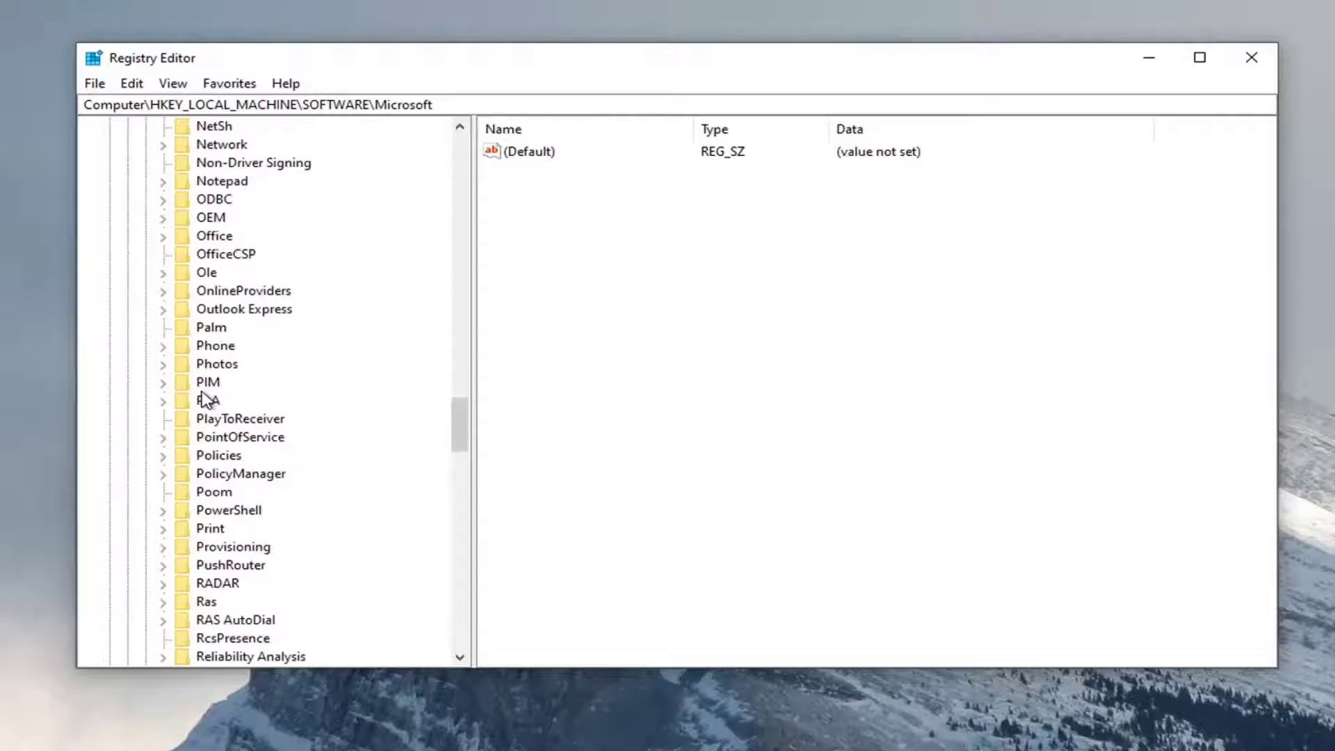
scroll(222, 398, down, 1)
scroll(218, 410, down, 4)
scroll(212, 424, down, 3)
scroll(209, 428, down, 1)
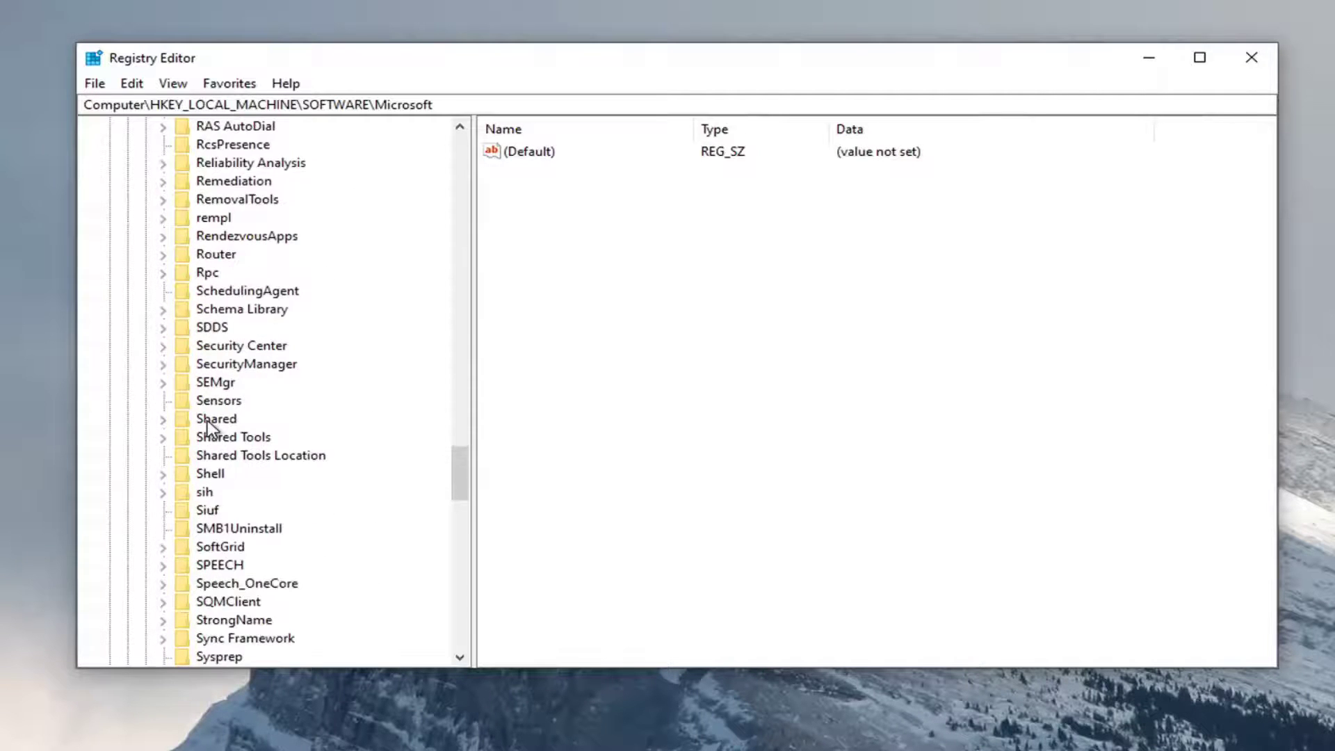
scroll(209, 428, down, 3)
scroll(209, 431, down, 4)
scroll(209, 432, down, 2)
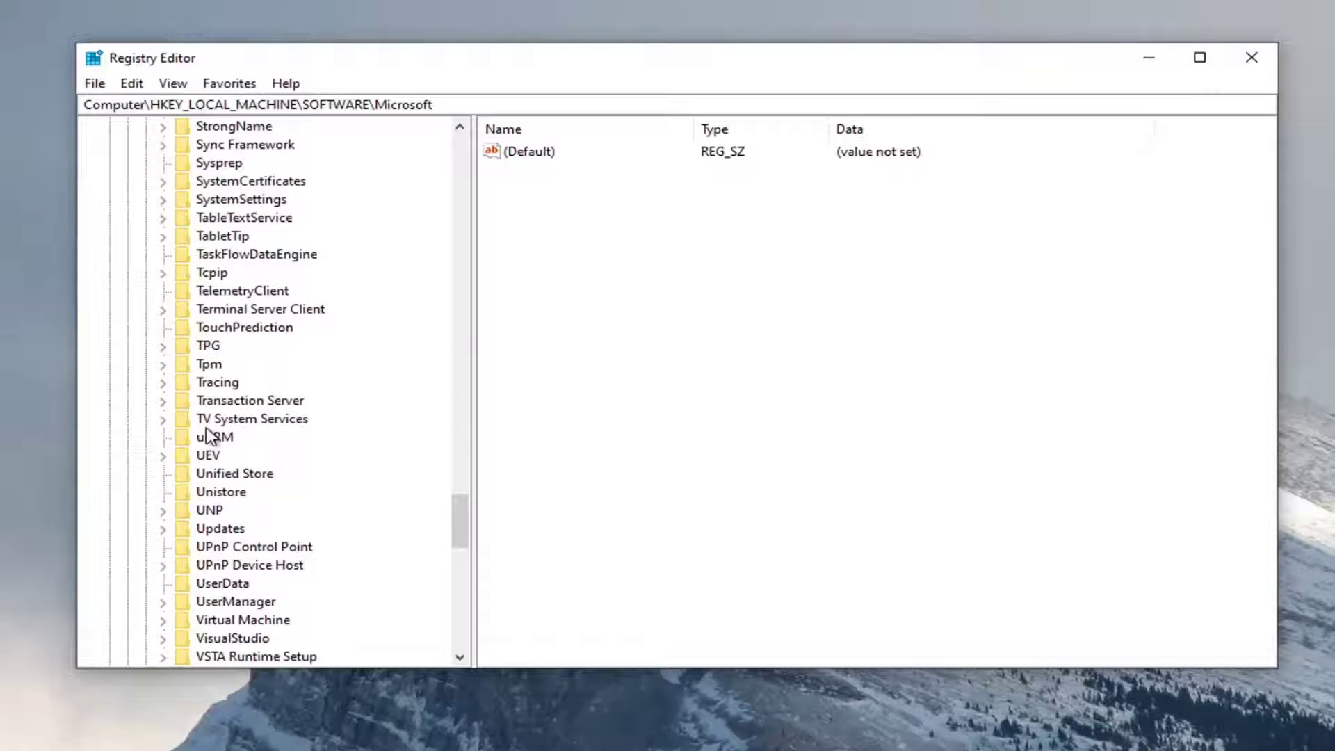
scroll(208, 435, down, 1)
scroll(208, 436, down, 1)
scroll(207, 438, down, 2)
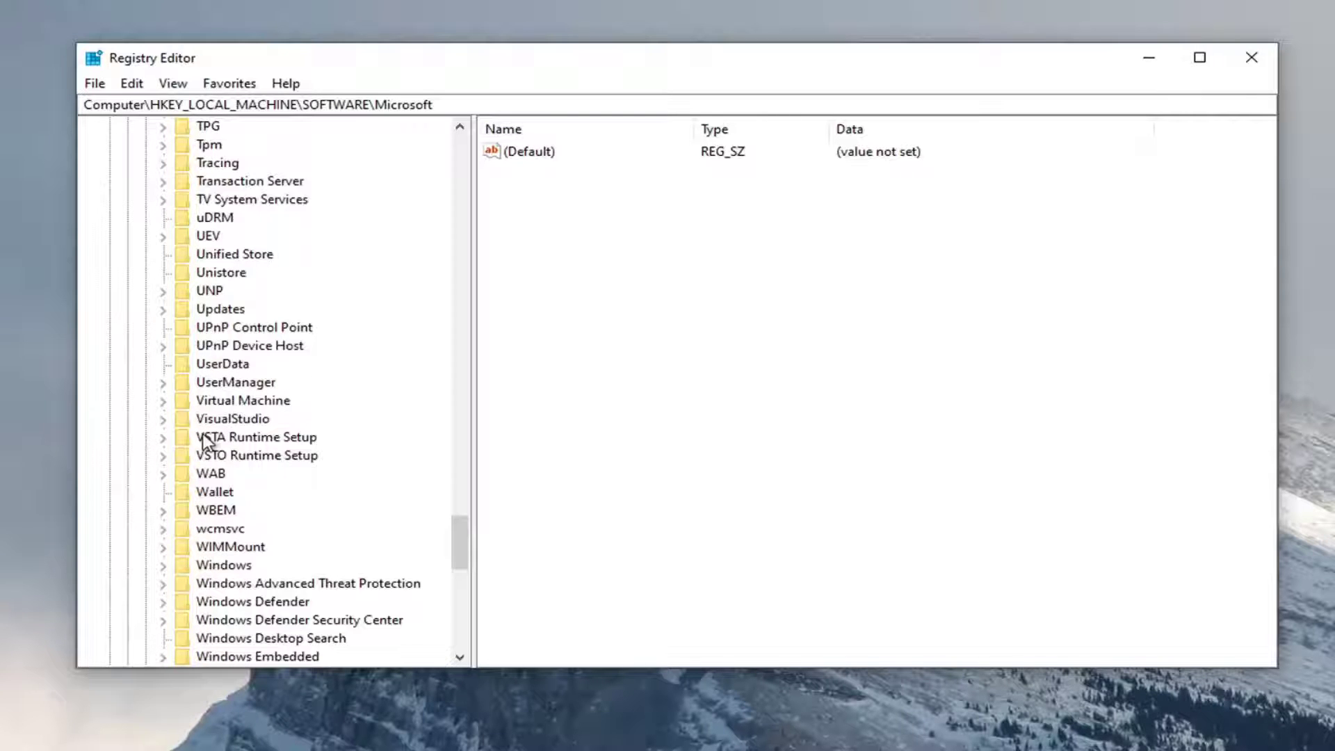
scroll(205, 441, down, 2)
double_click(208, 455)
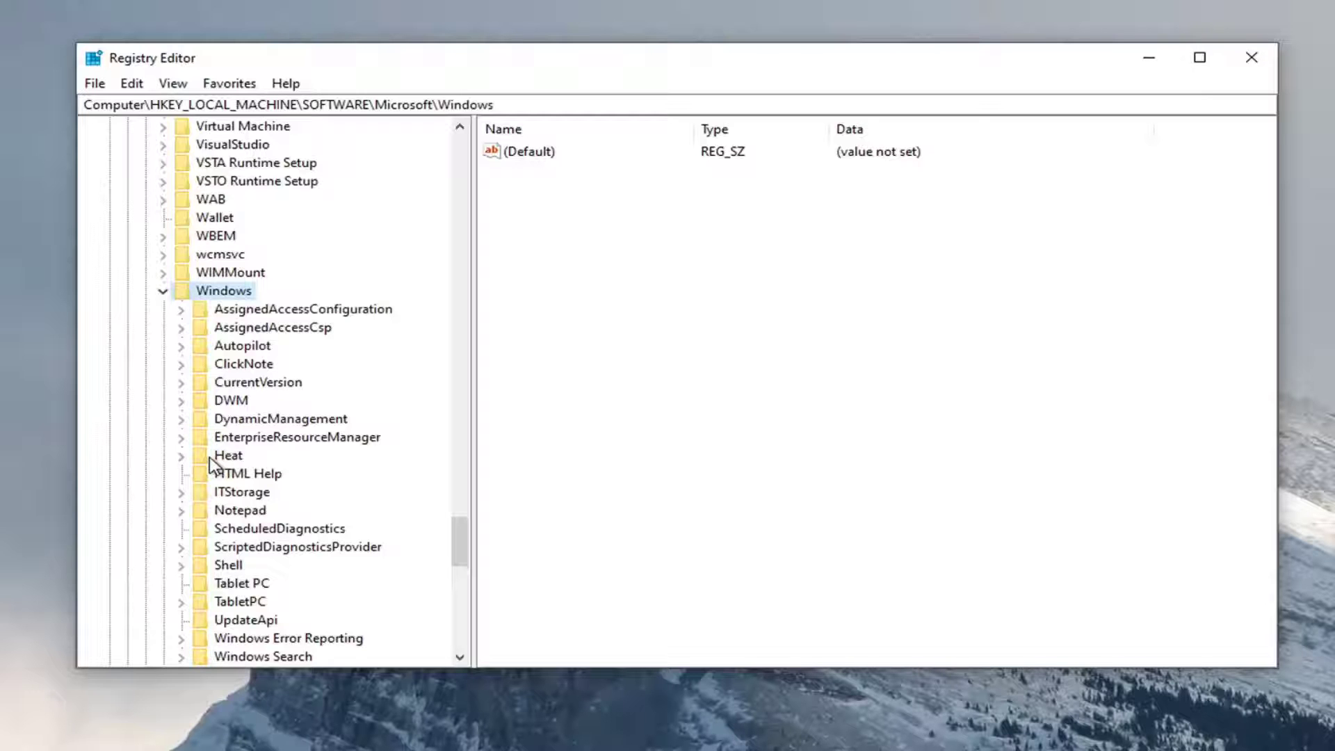
double_click(254, 382)
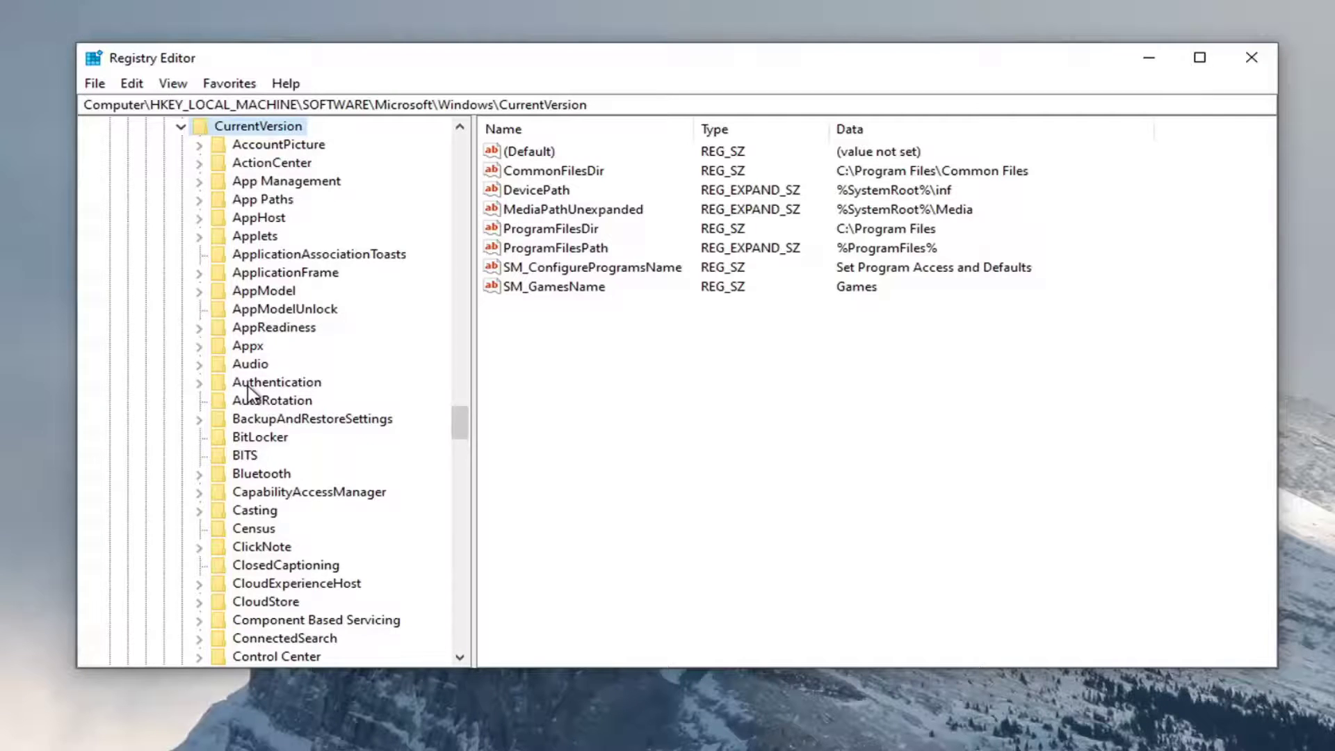
Select the SharedAccess key and focus its values pane
scroll(248, 391, down, 7)
scroll(261, 382, down, 5)
scroll(257, 409, down, 8)
scroll(261, 432, down, 3)
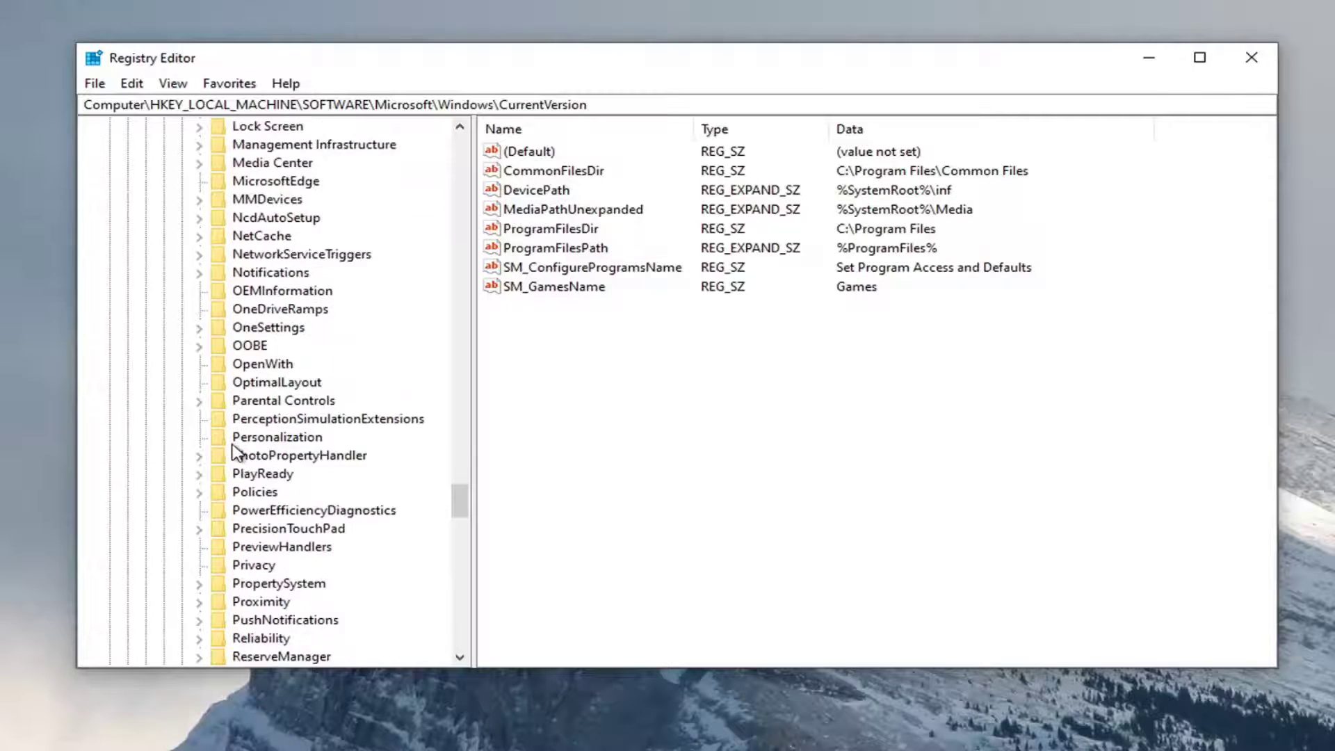
scroll(236, 455, down, 4)
scroll(244, 501, down, 1)
click(249, 565)
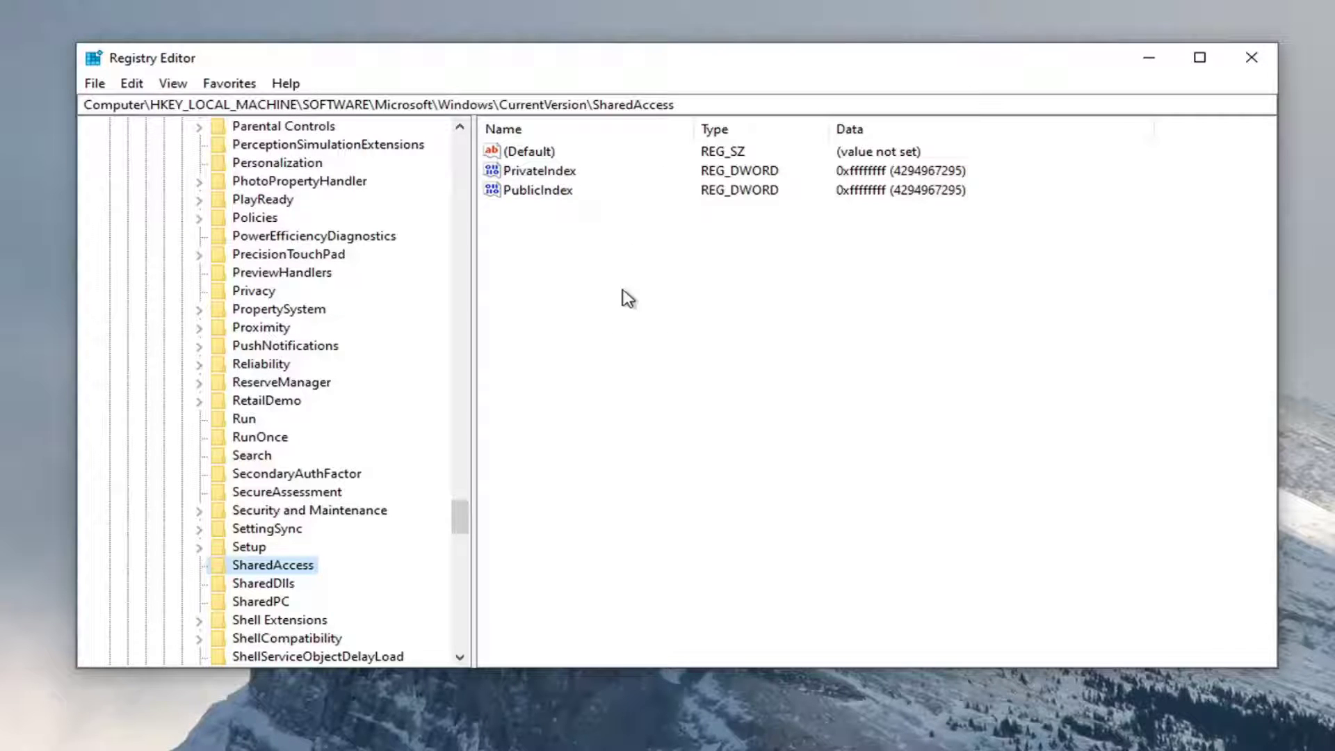
click(572, 272)
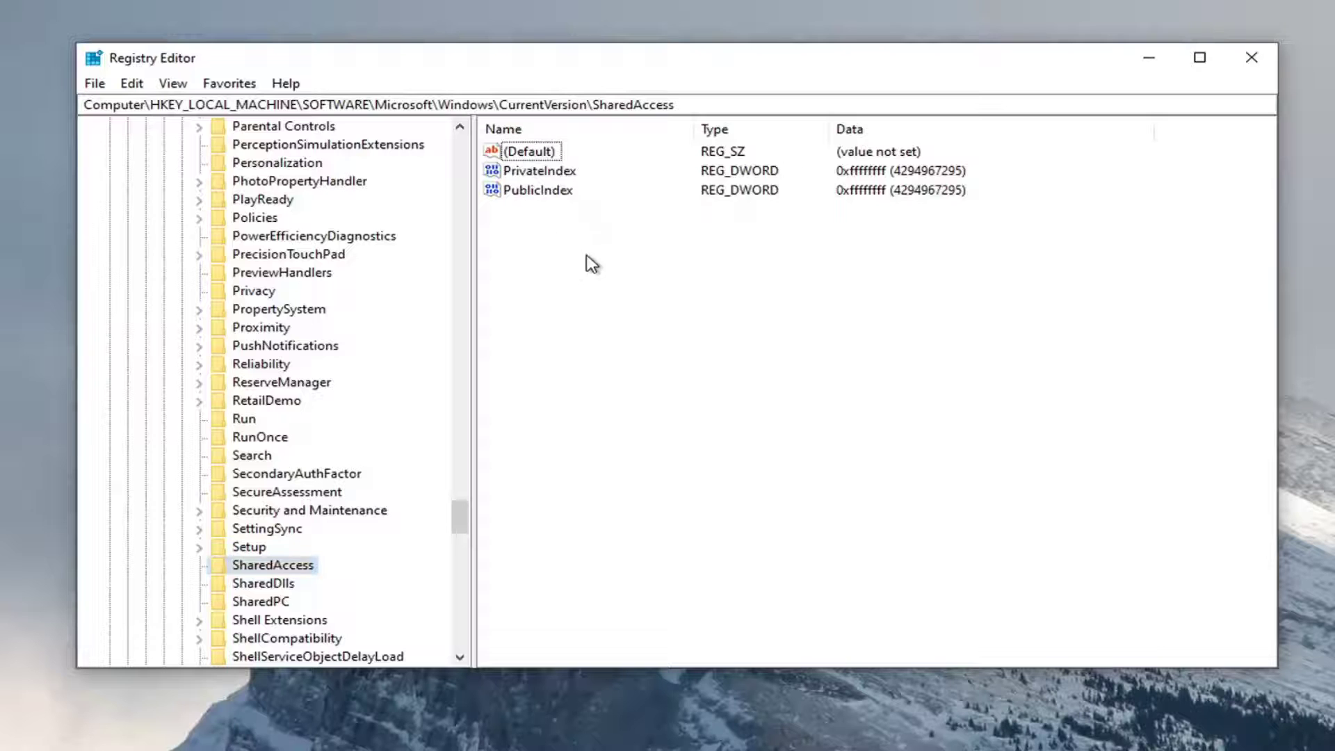
Create a DWORD (32-bit) value named EnableRebootPersistConnection under SharedAccess
right_click(545, 262)
mouse_move(597, 266)
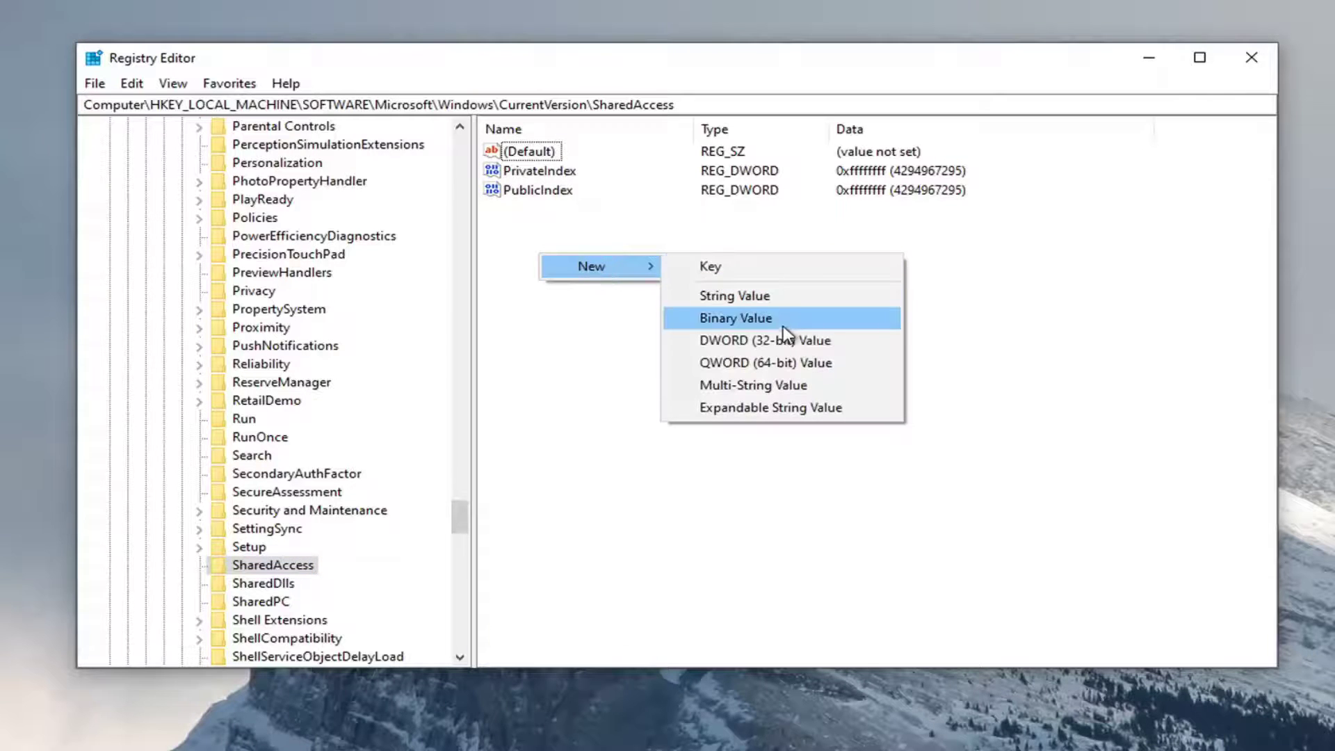
click(777, 345)
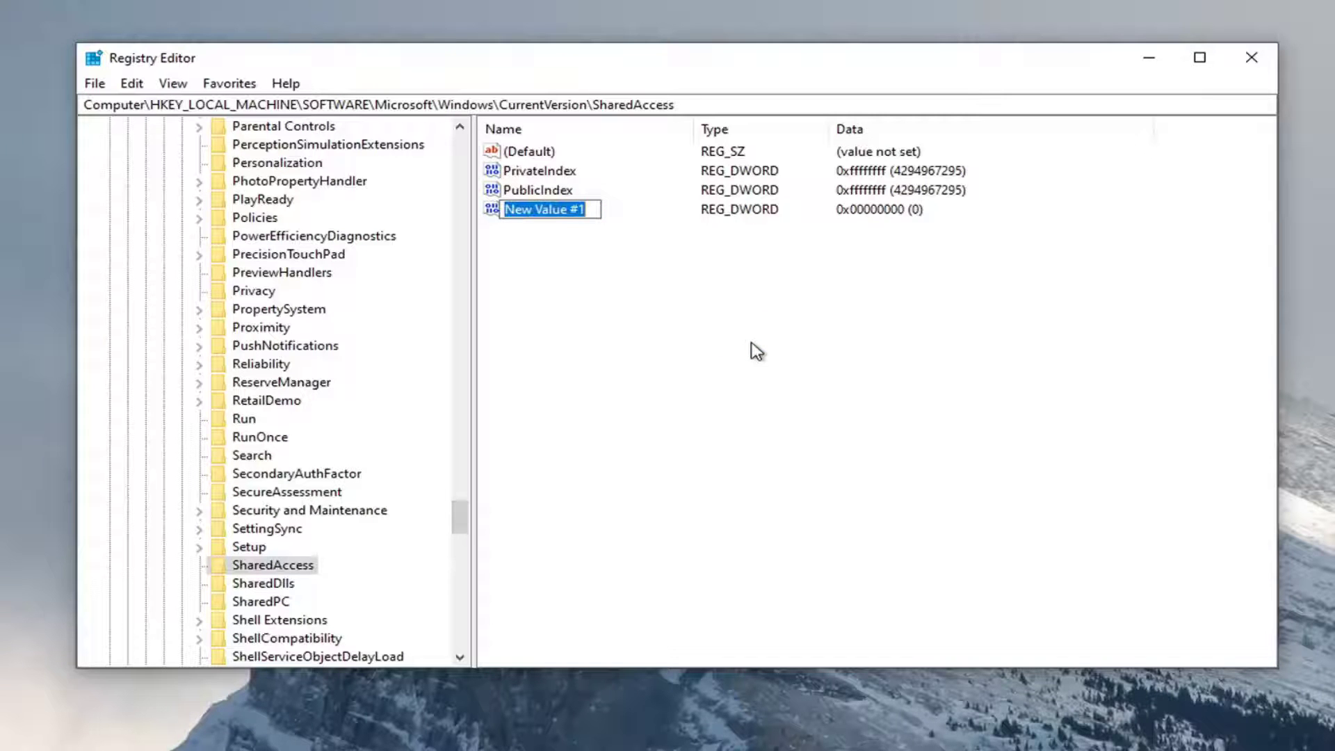
text(En)
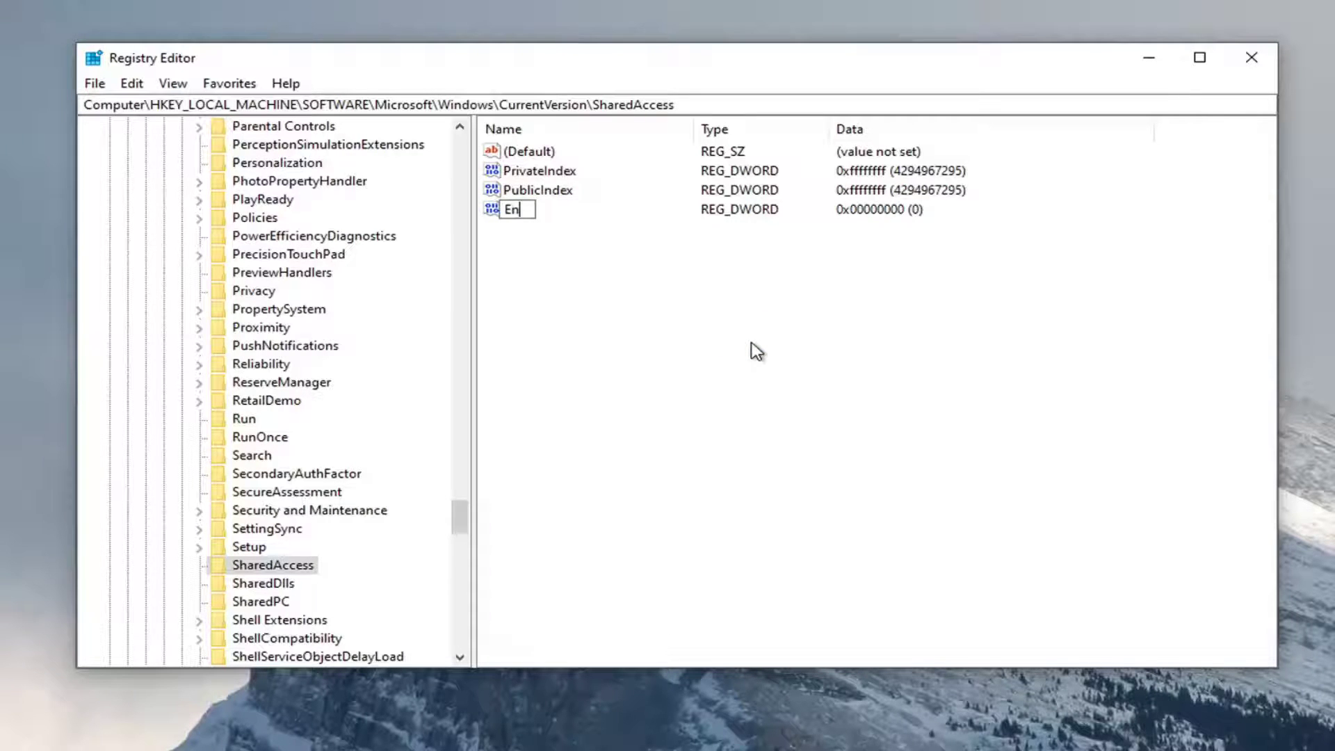
text(ableReb)
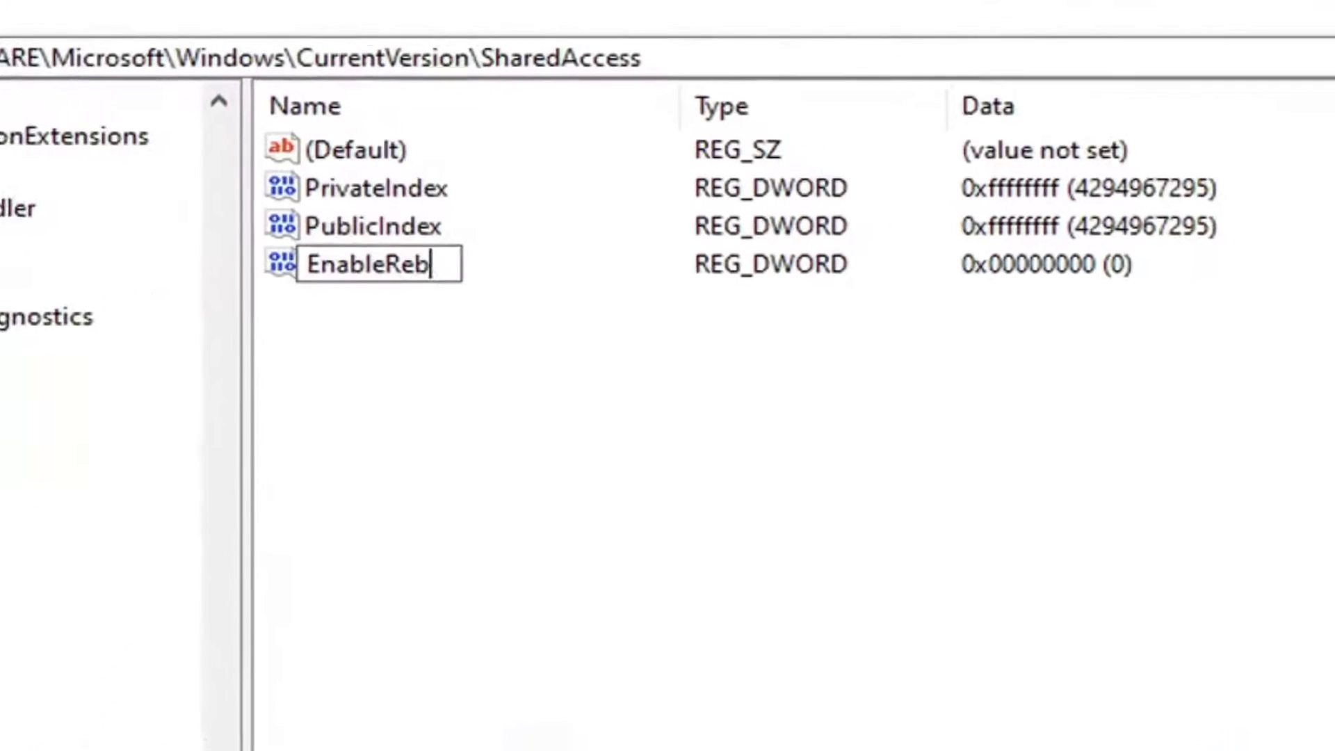
text(ootPersist)
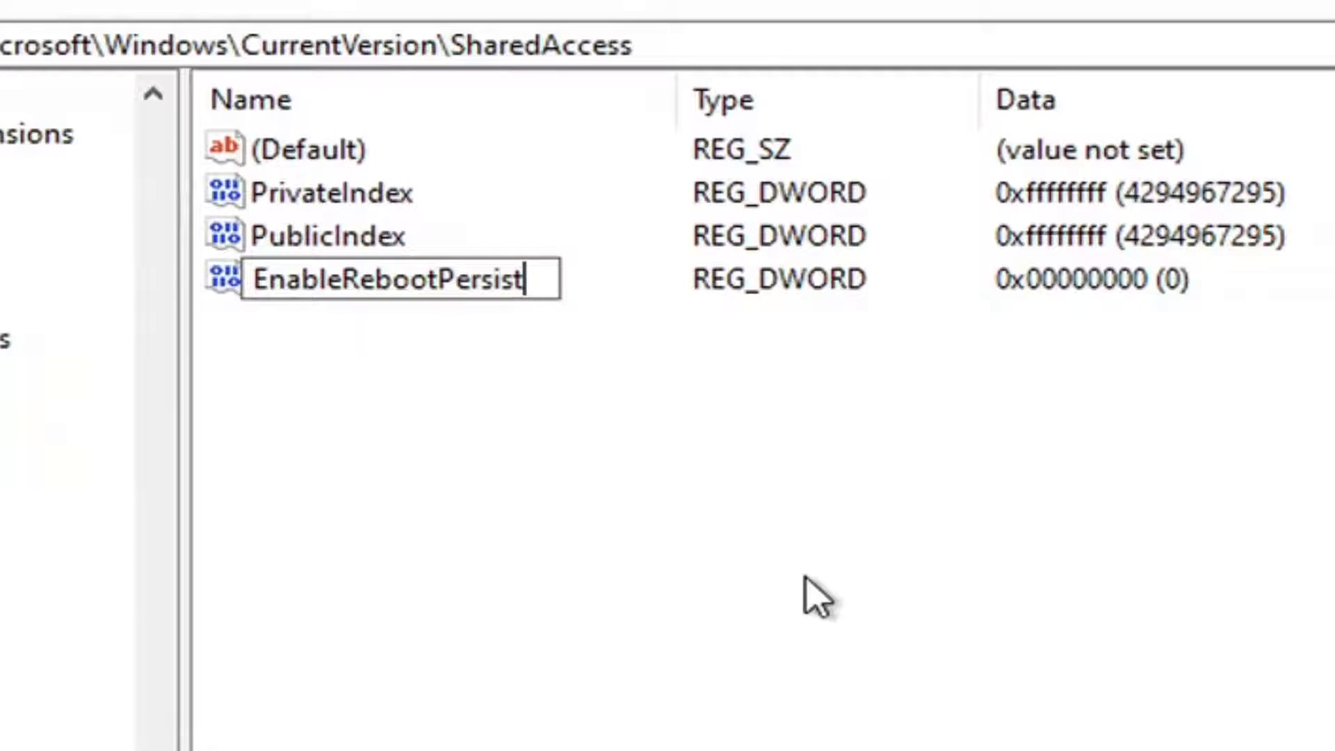
text(Connect)
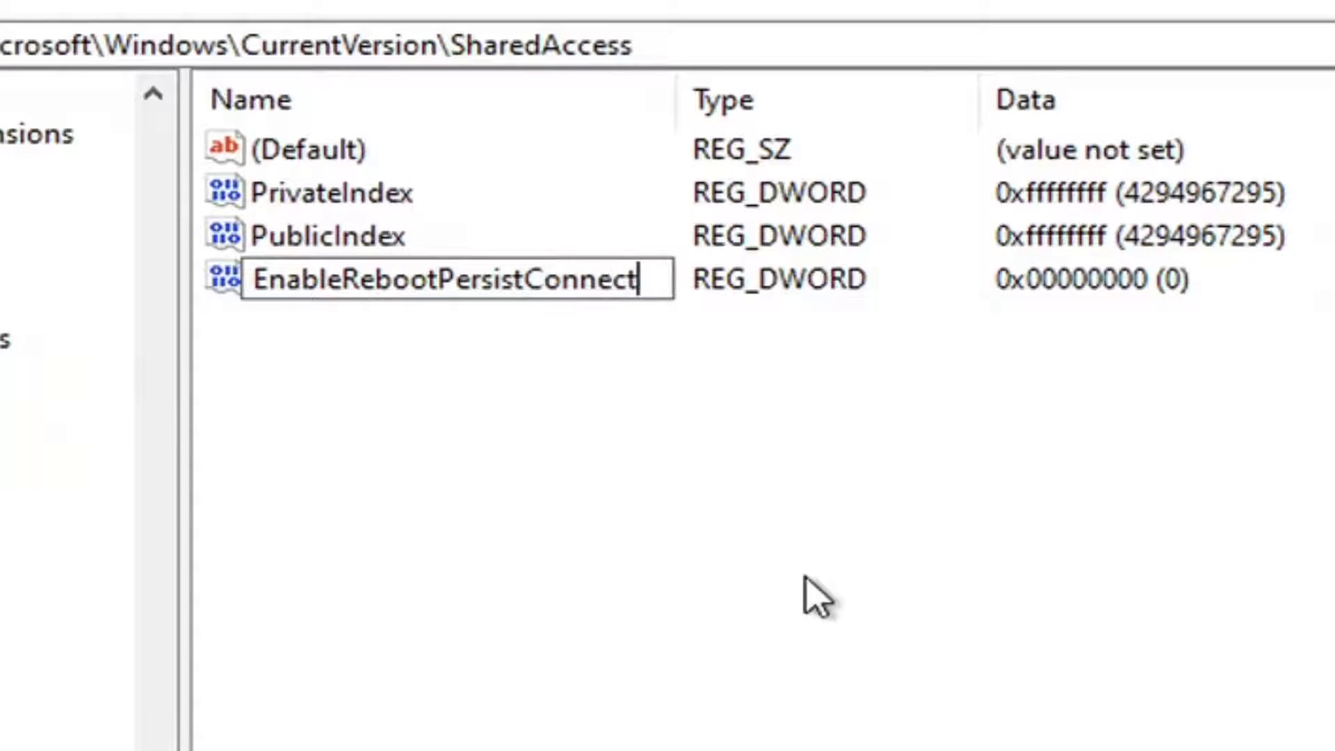
text(ion)
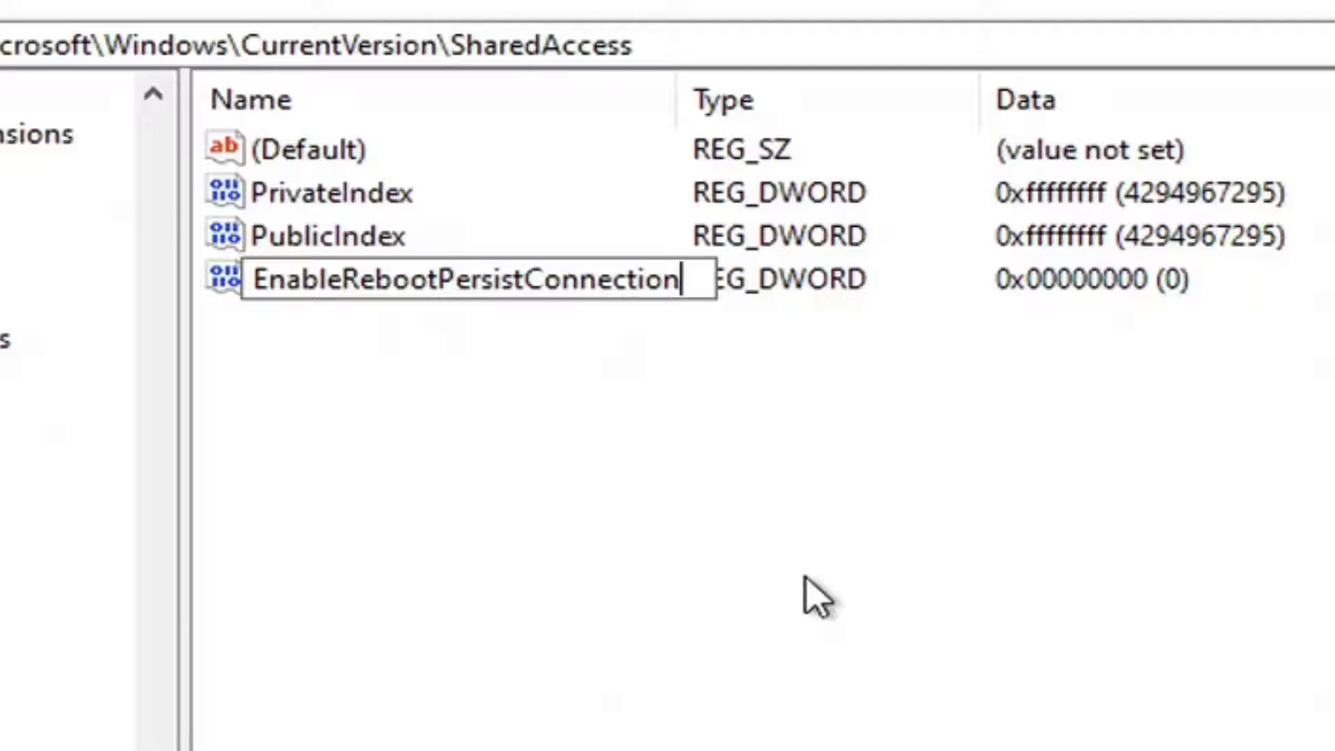
key(Return)
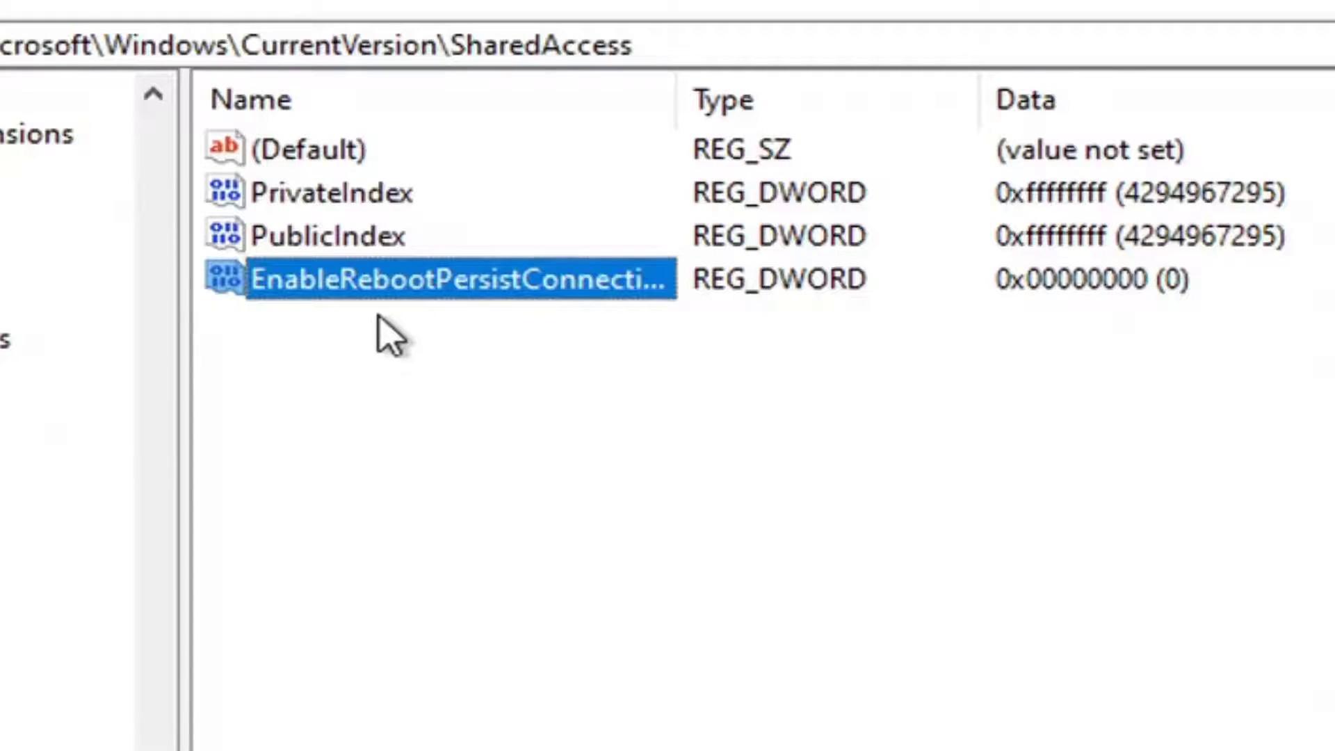
Change EnableRebootPersistConnection's value data from 0 to 1
double_click(402, 295)
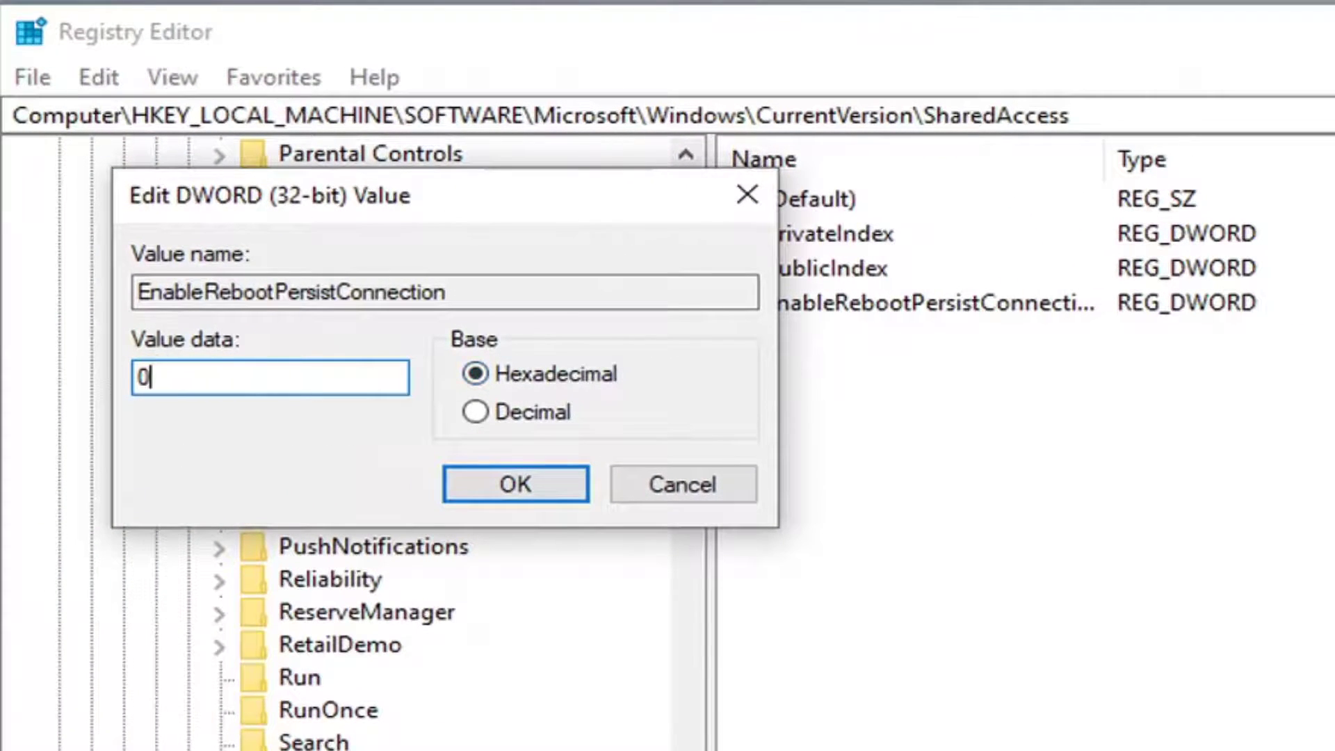
key(ctrl+a)
key(BackSpace)
text(1)
click(483, 483)
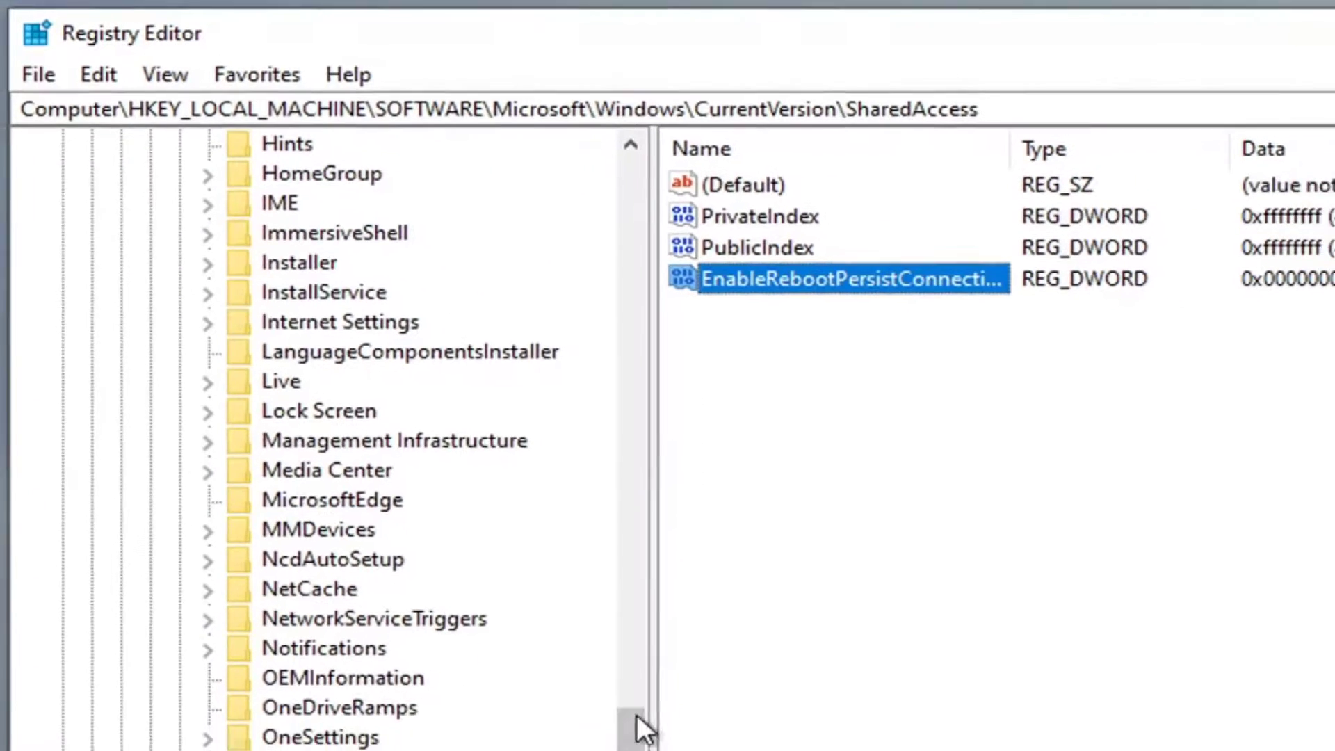
Collapse Microsoft, SOFTWARE and HKEY_LOCAL_MACHINE back to Computer, then close Registry Editor
mouse_move(637, 715)
mouse_down()
mouse_move(574, 523)
mouse_move(518, 425)
mouse_up()
scroll(179, 427, up, 7)
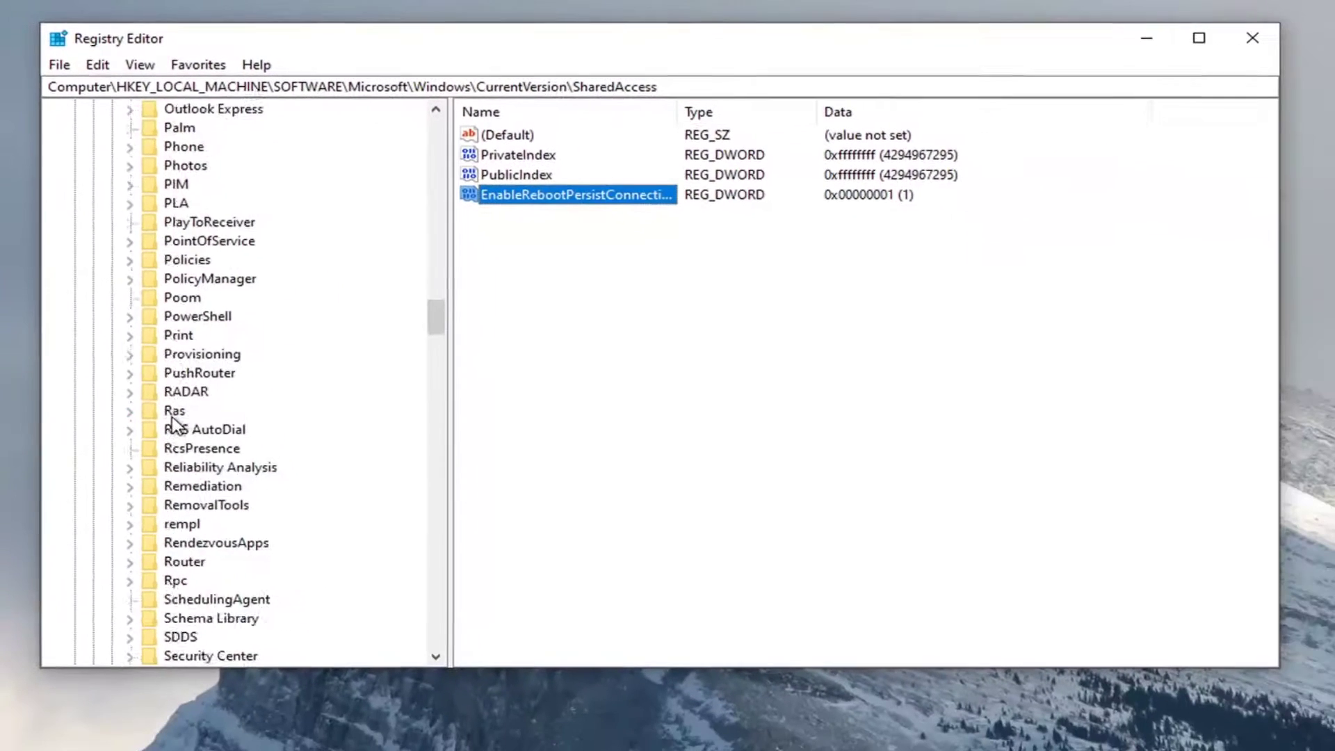
scroll(177, 421, up, 15)
scroll(175, 421, up, 13)
scroll(172, 422, up, 15)
scroll(170, 421, up, 10)
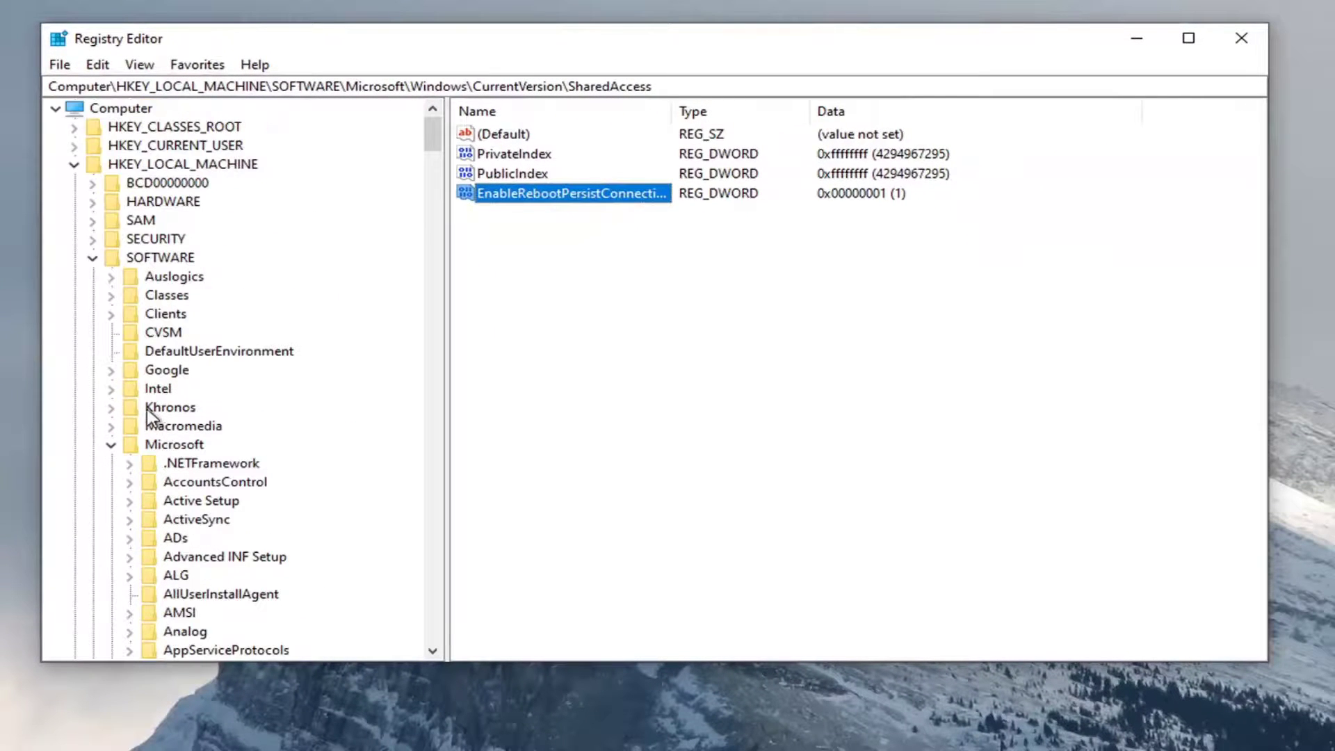
click(109, 445)
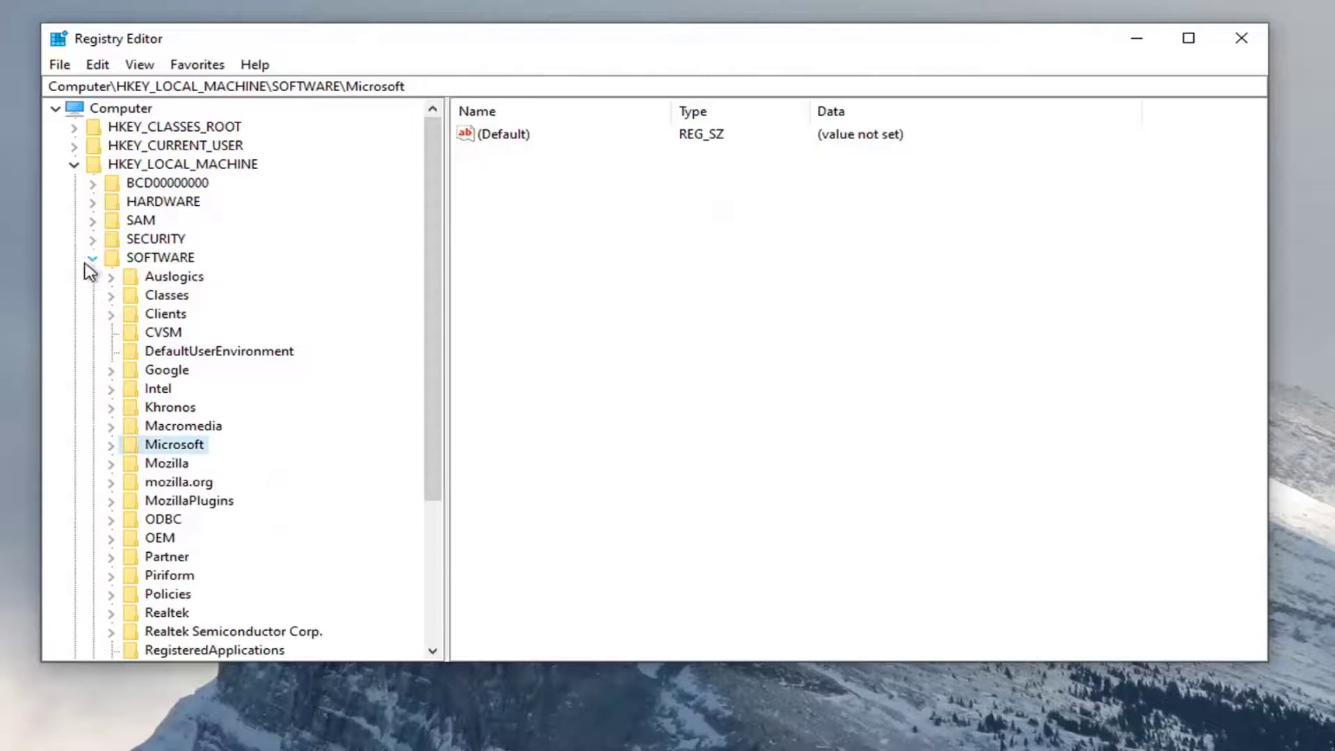
click(92, 258)
click(74, 165)
click(104, 110)
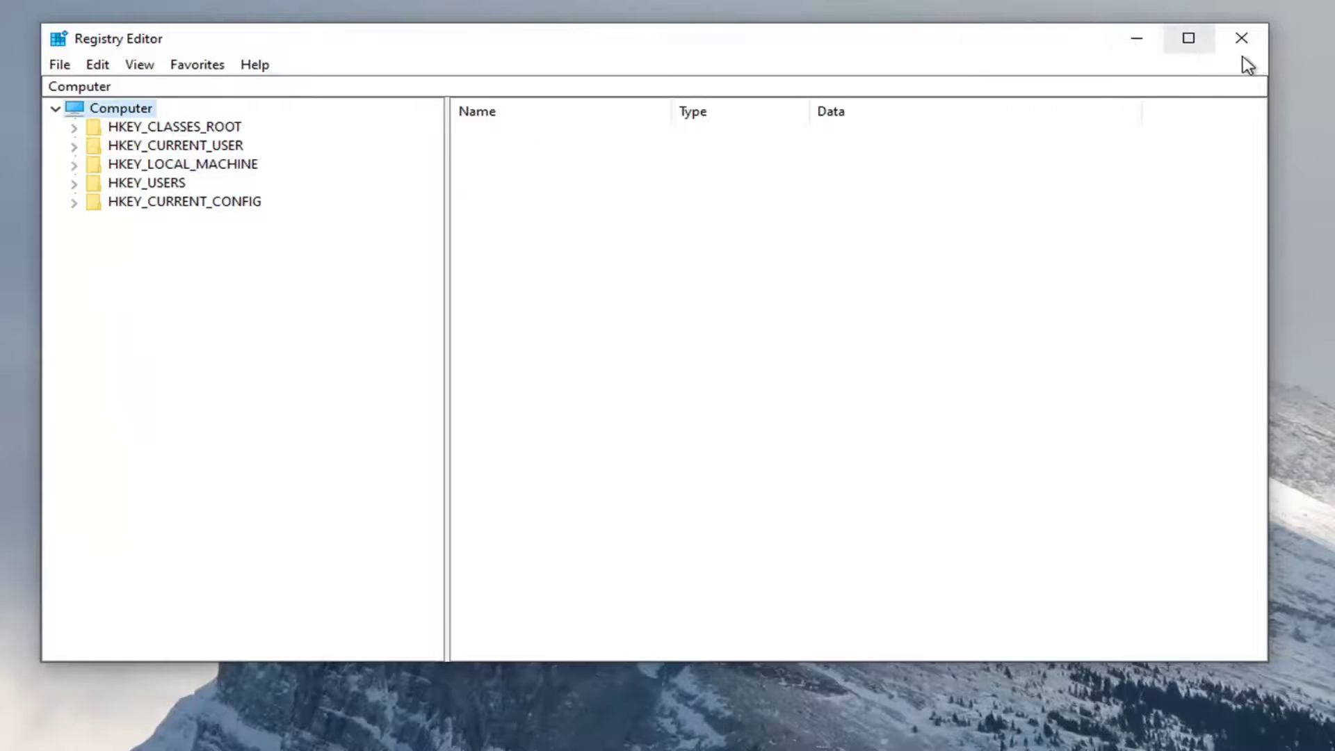
click(1242, 38)
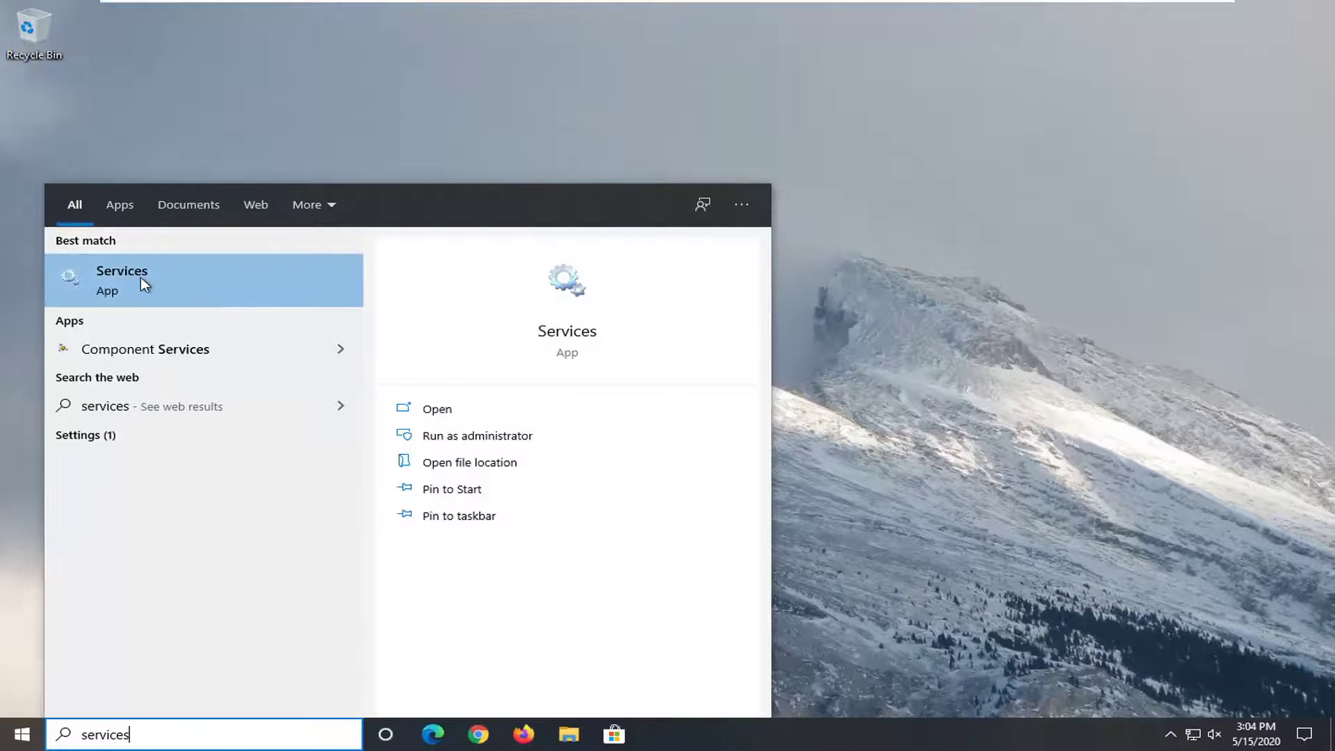
Launch the Services app from the Start search results
click(138, 291)
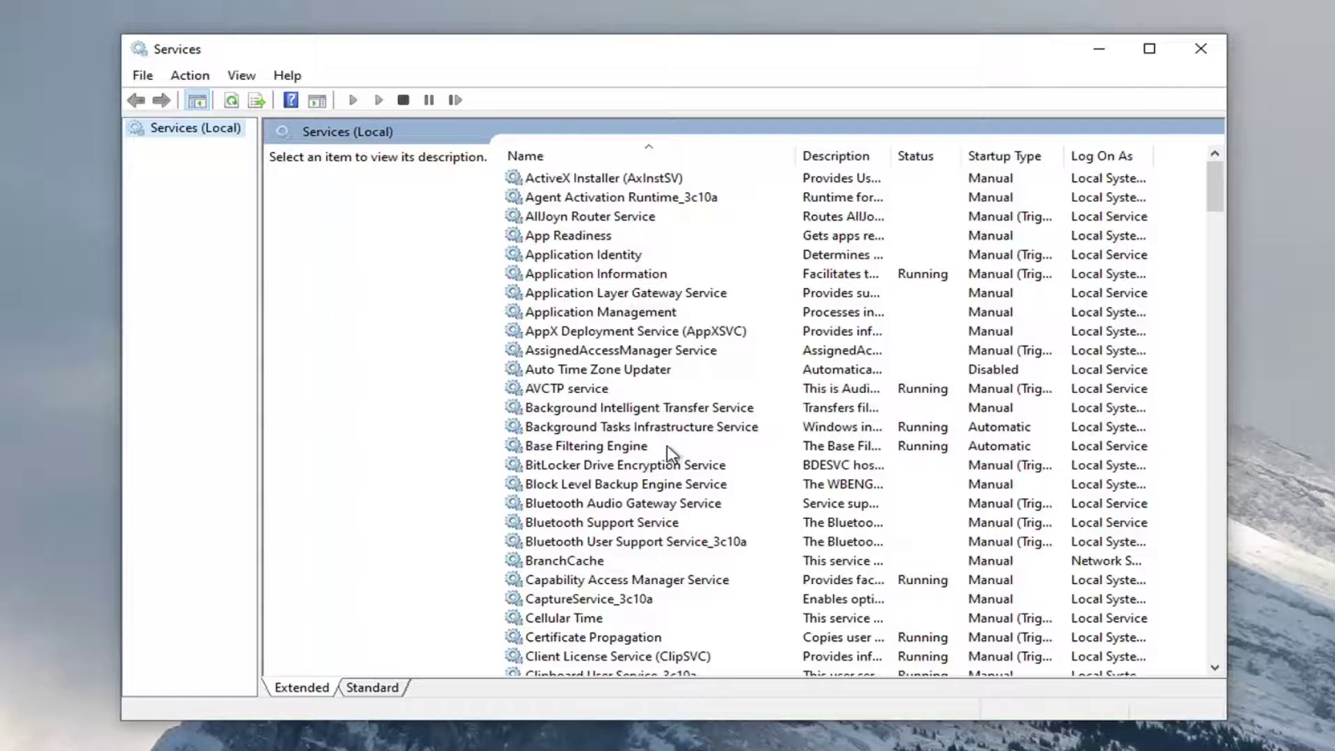
Scroll the Services list to the I entries and select Internet Connection Sharing (ICS)
scroll(668, 455, down, 4)
scroll(672, 460, down, 10)
scroll(671, 460, down, 13)
scroll(685, 449, down, 3)
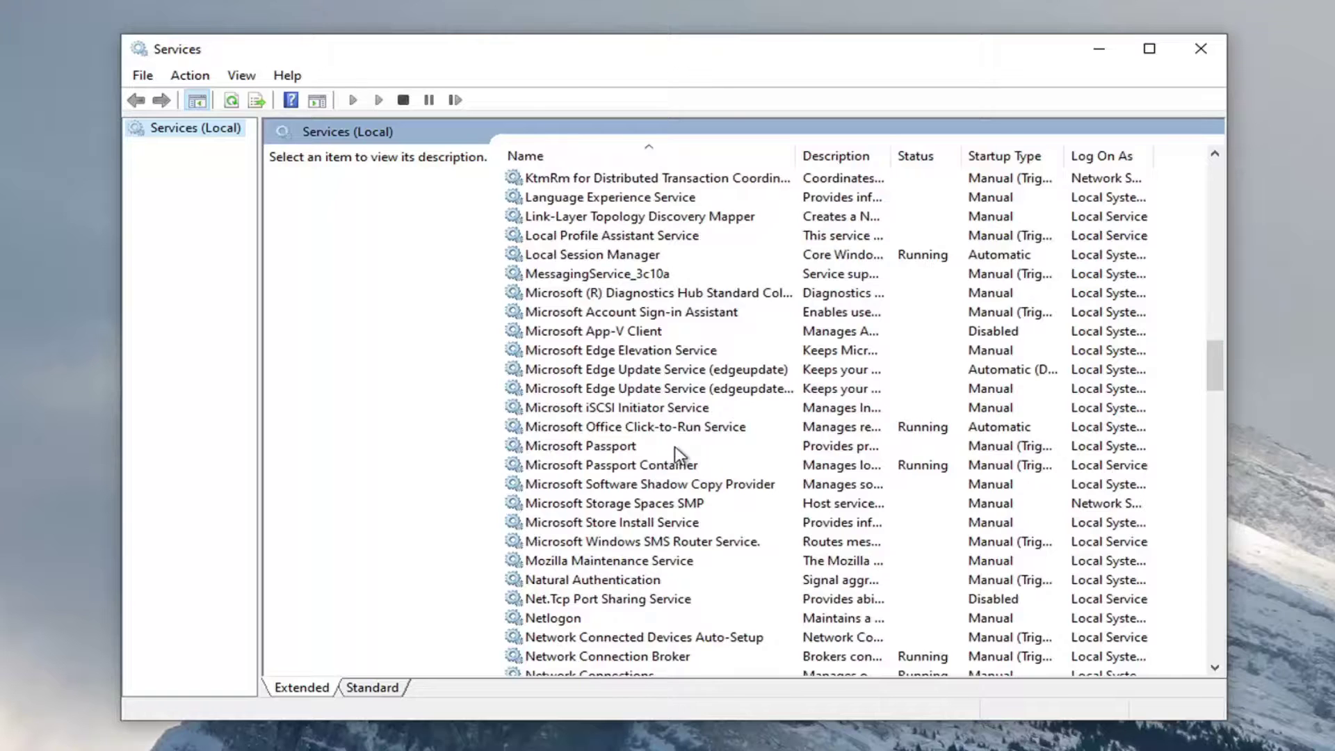
scroll(680, 456, up, 8)
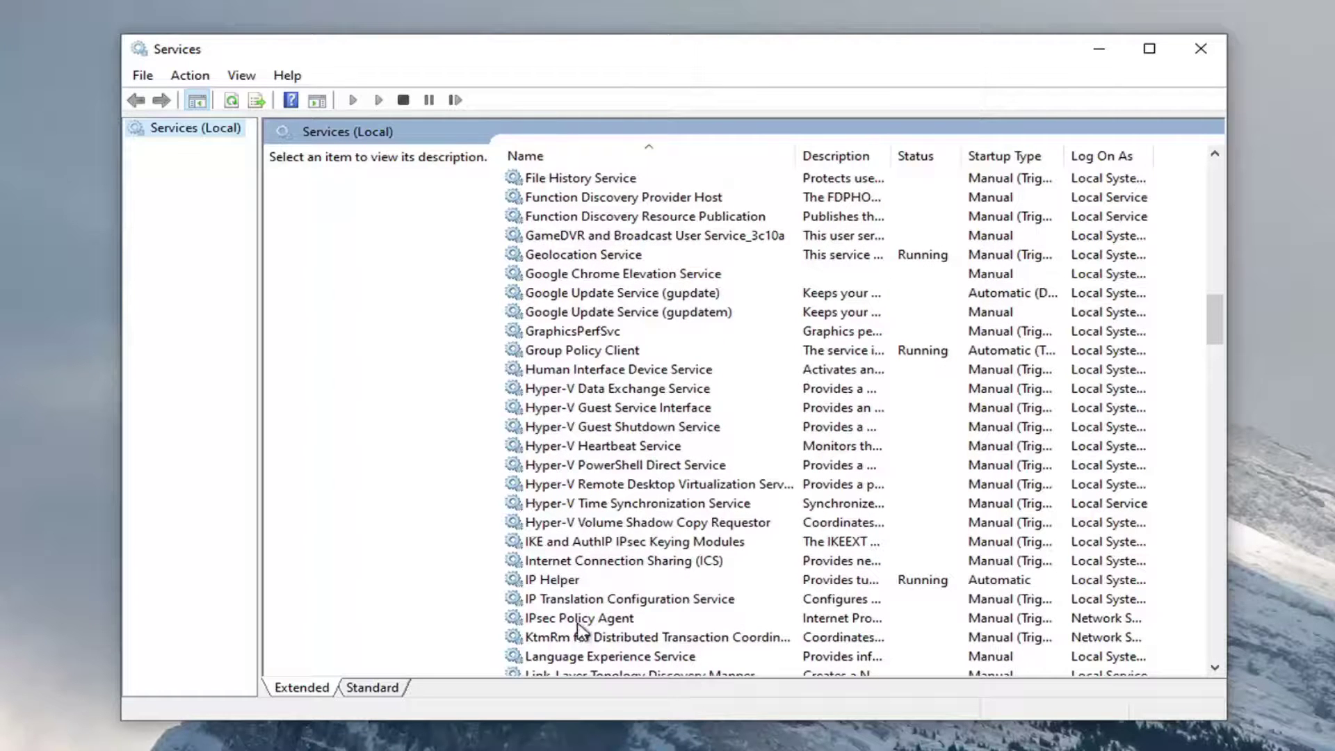
scroll(591, 560, down, 2)
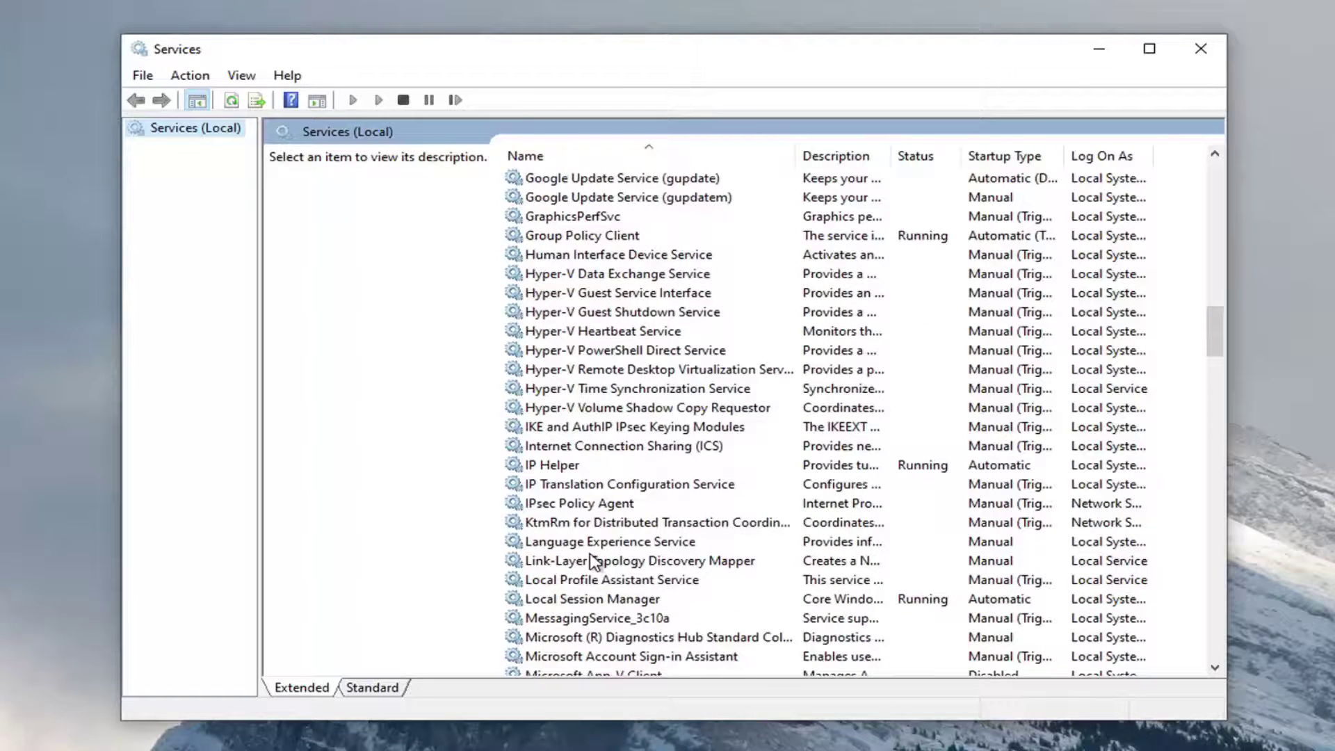
scroll(599, 523, down, 1)
click(612, 465)
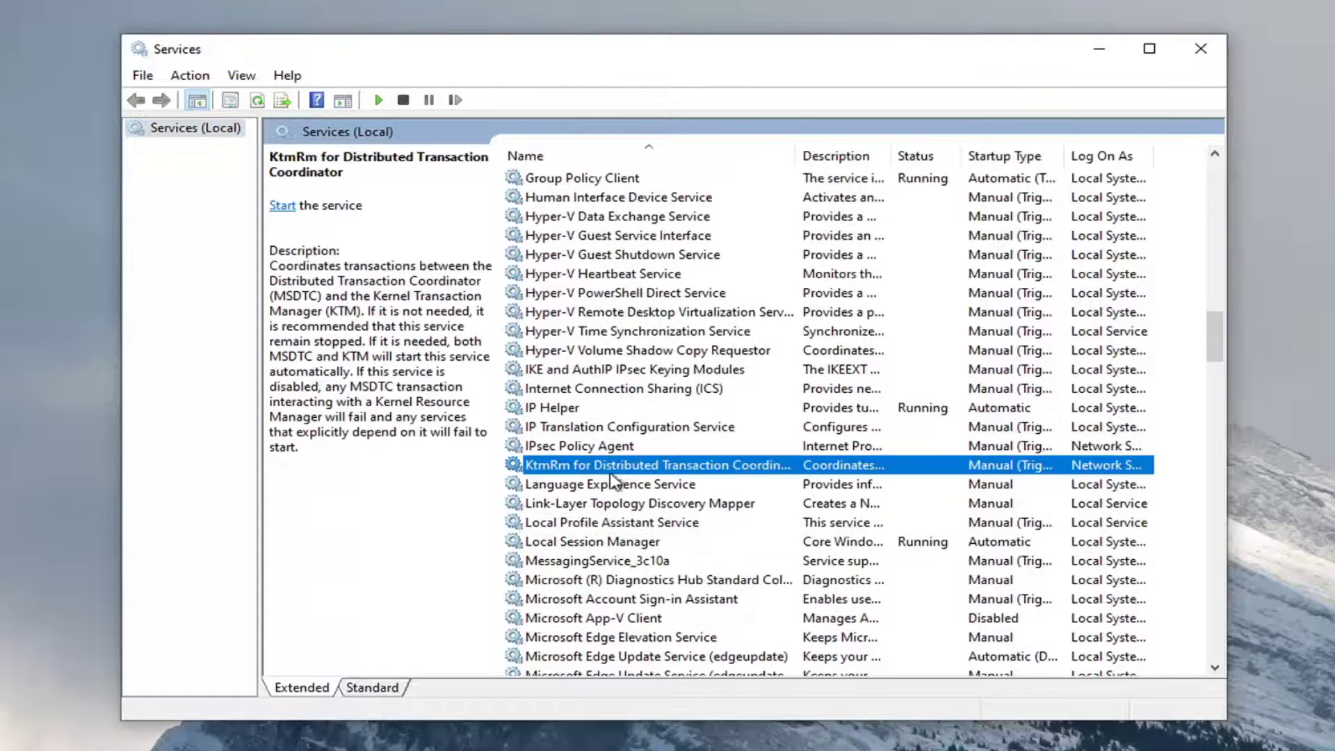
click(613, 390)
scroll(614, 431, up, 2)
Set Internet Connection Sharing (ICS) startup type to Automatic, start the service, and apply
double_click(611, 503)
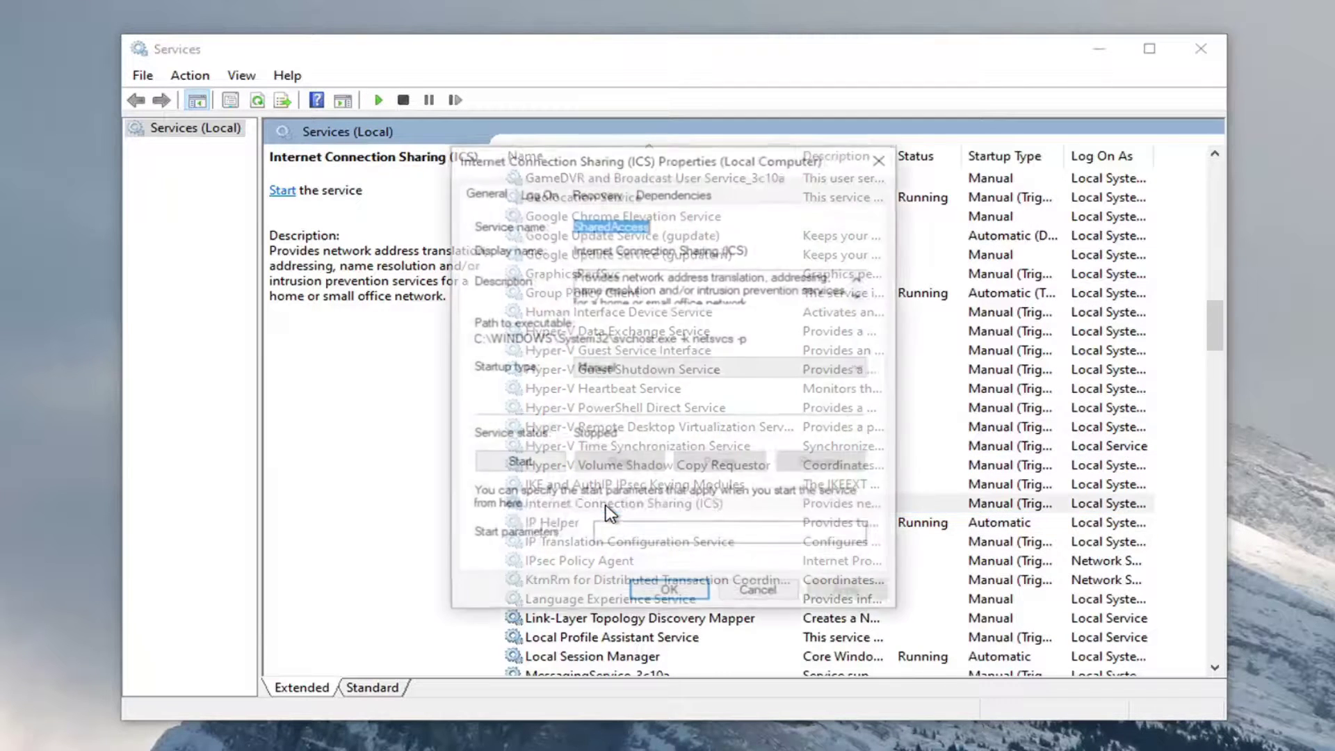
click(605, 367)
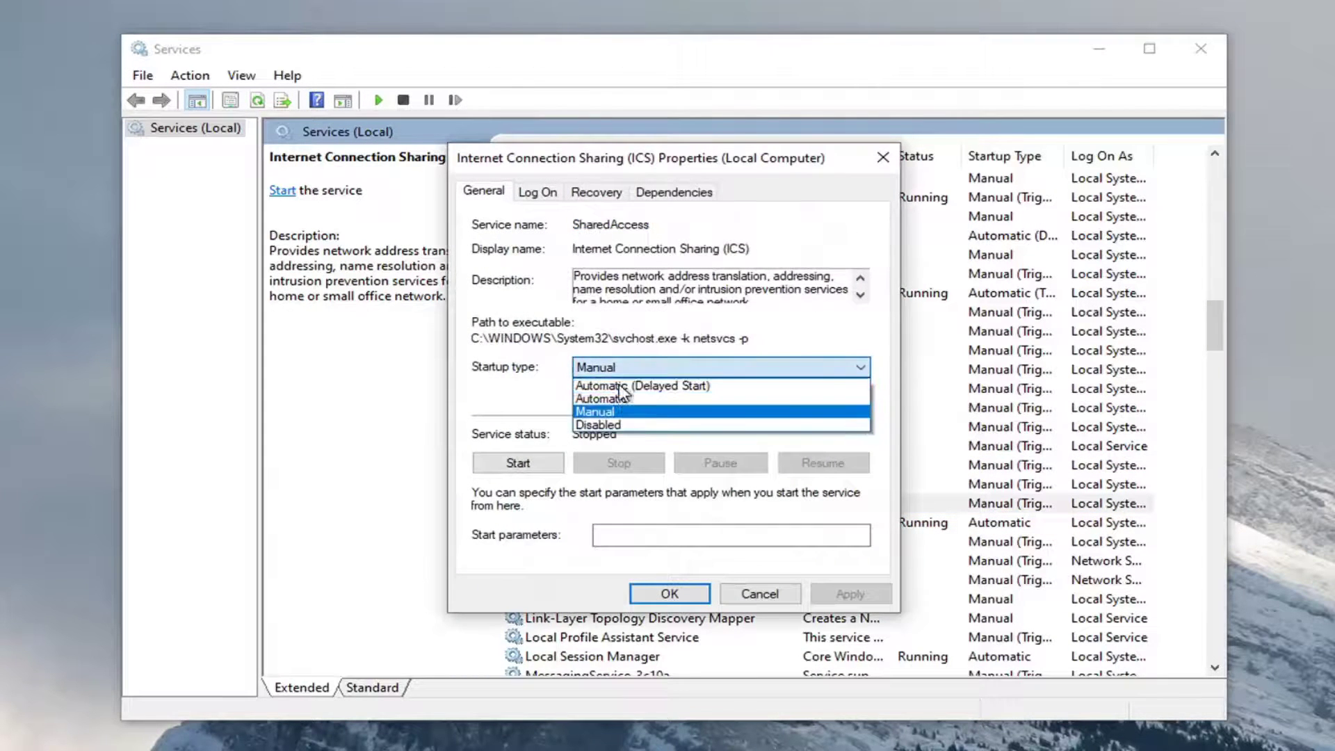
click(598, 404)
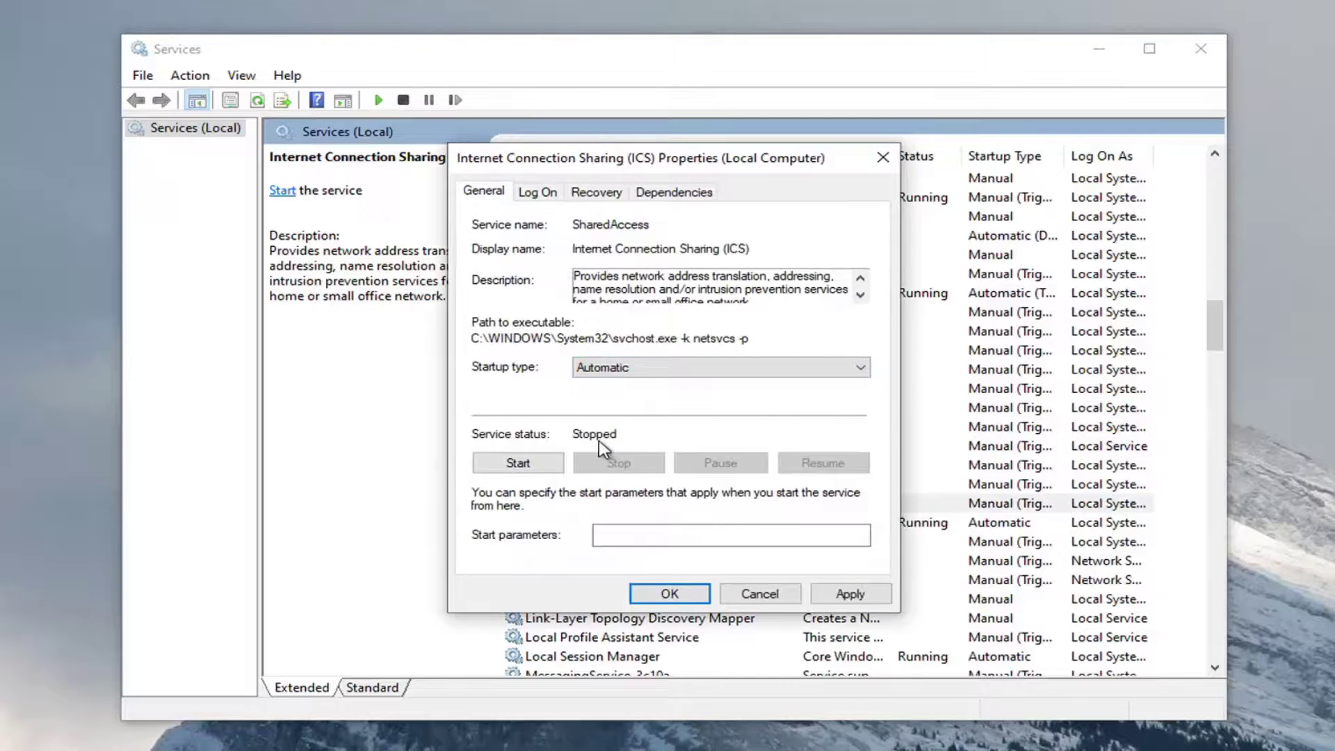
click(498, 464)
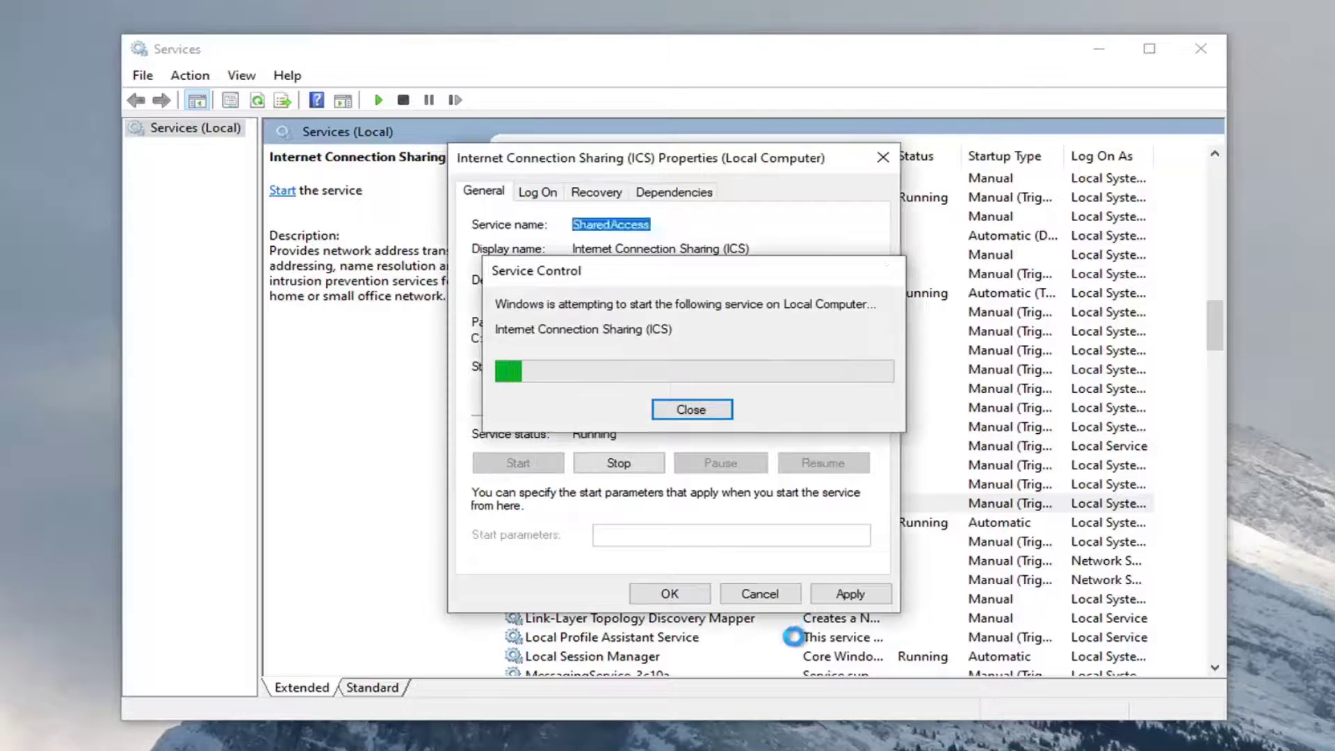
click(848, 595)
click(670, 593)
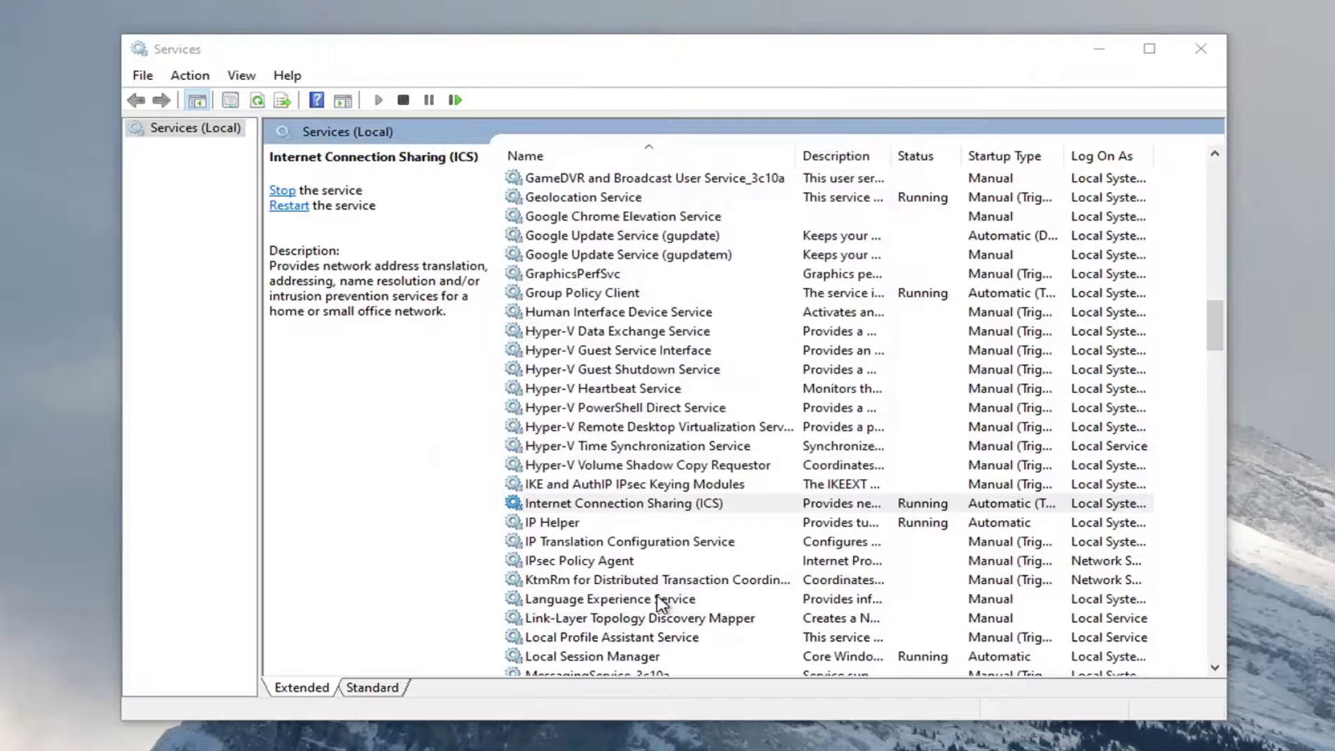